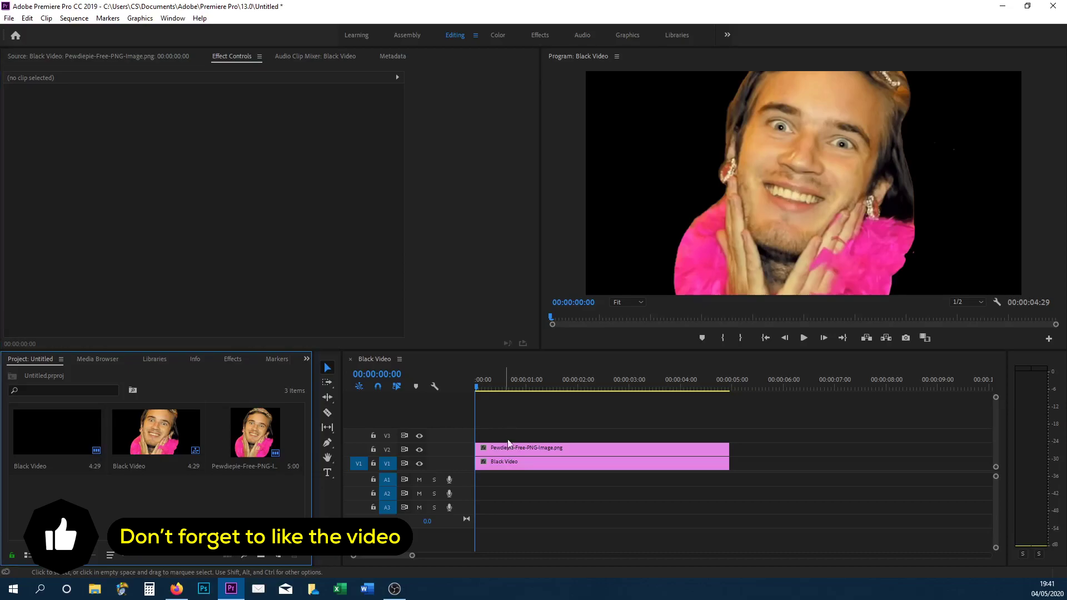
# - Select the Pewdiepie-Free-PNG-Image.png clip on V2 and expand its Motion and Opacity properties
pyautogui.click(504, 448)
pyautogui.click(502, 465)
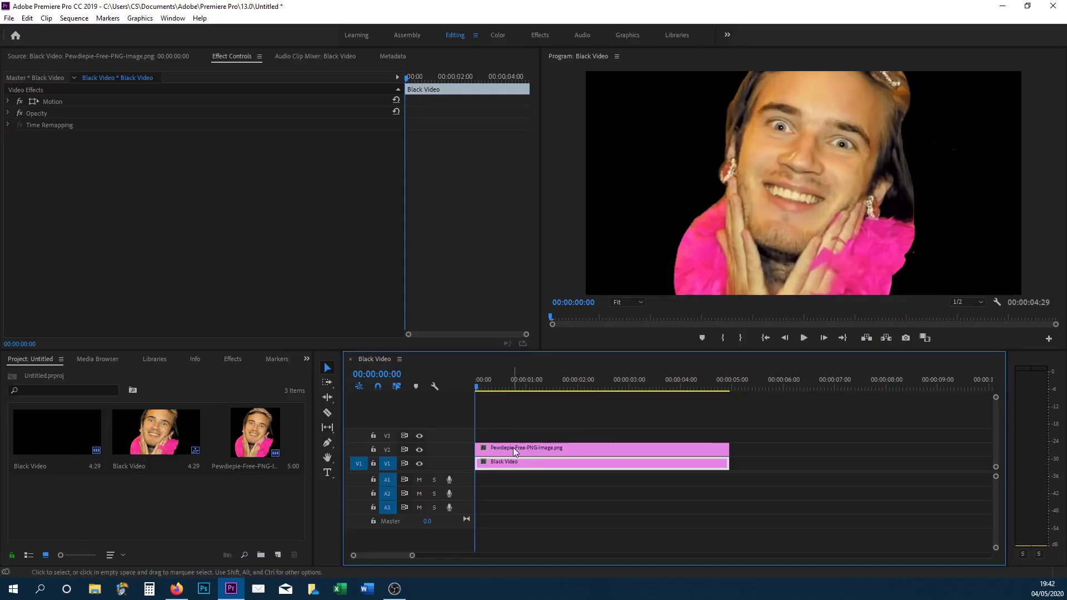
pyautogui.click(512, 448)
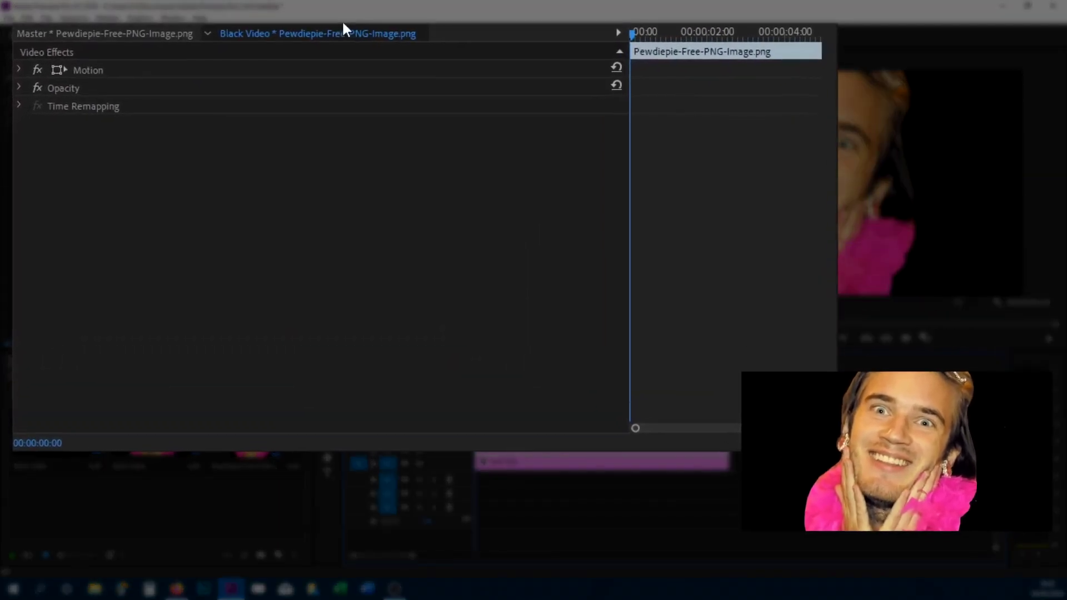
pyautogui.click(21, 63)
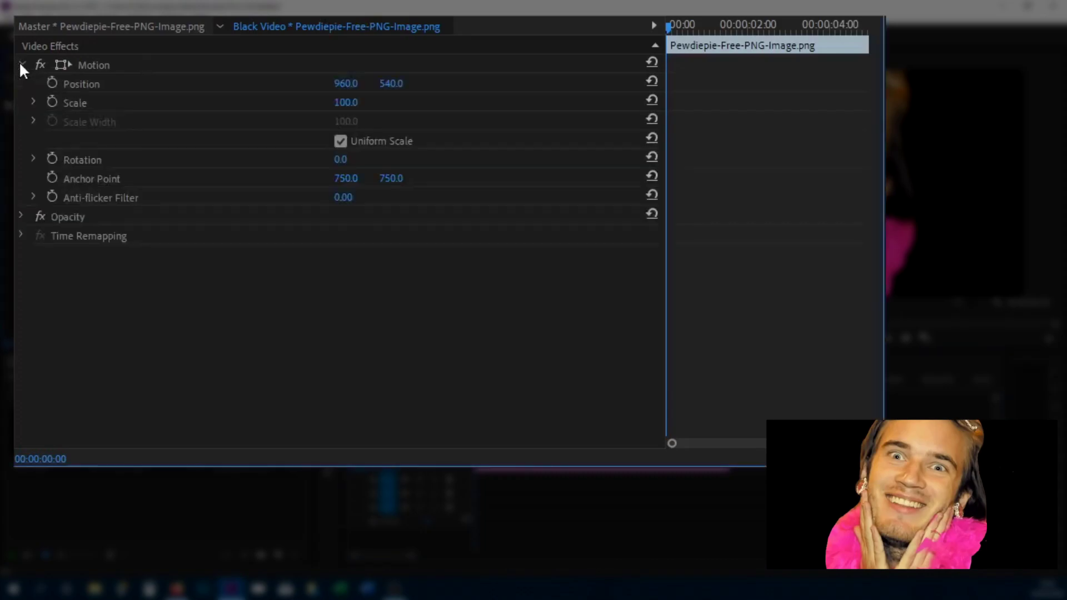
pyautogui.click(21, 215)
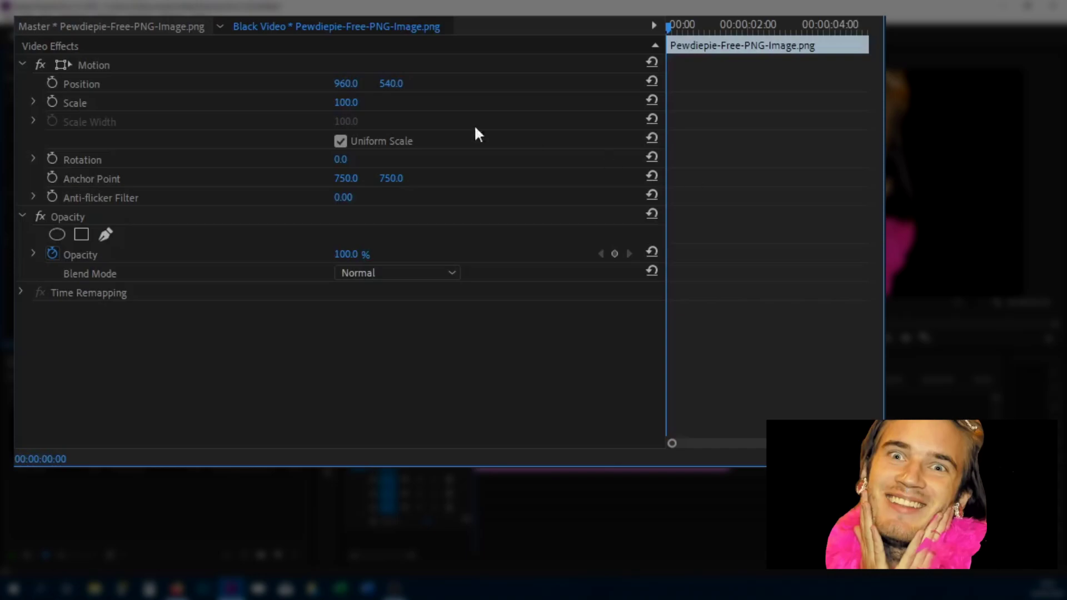
# - Enable Scale keyframing at the start of the image clip and set the first keyframe to 0
pyautogui.click(54, 102)
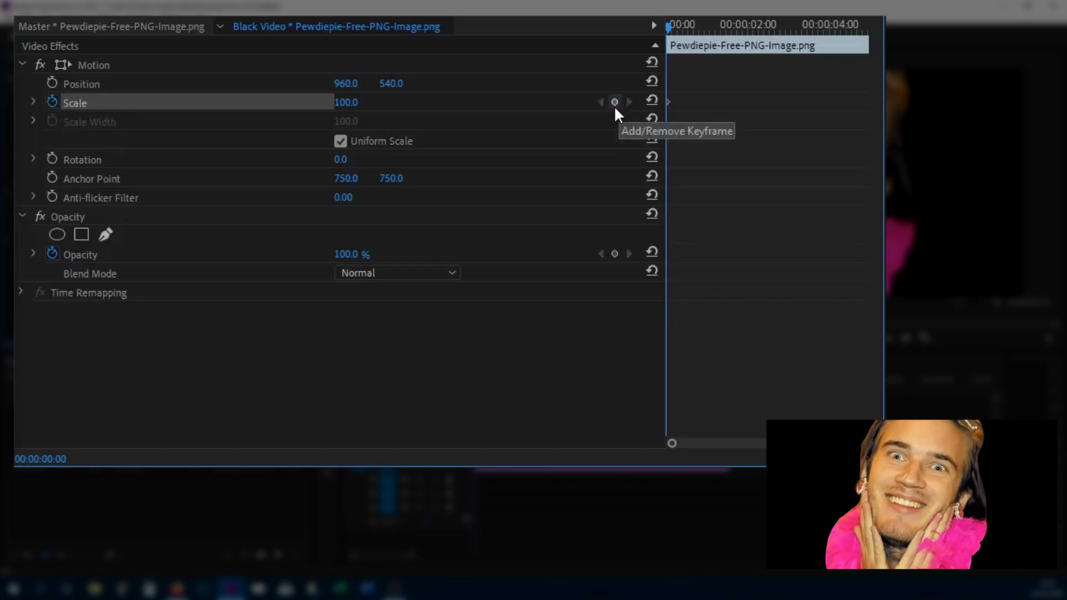
pyautogui.moveTo(671, 104)
pyautogui.mouseDown()
pyautogui.moveTo(700, 102)
pyautogui.moveTo(667, 102)
pyautogui.mouseUp()
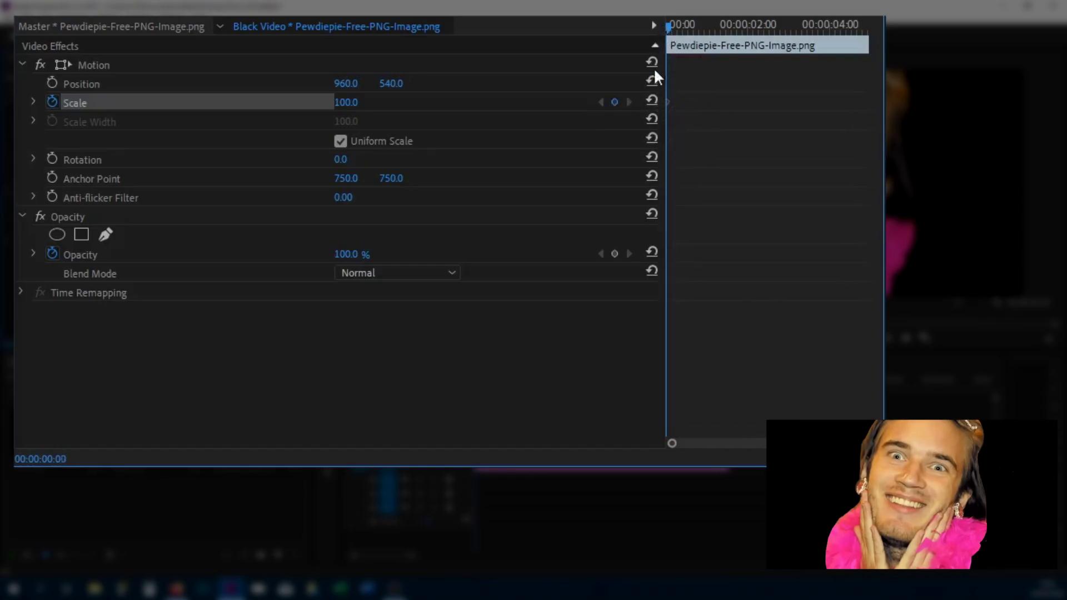
pyautogui.moveTo(345, 102); pyautogui.dragTo(309, 103)
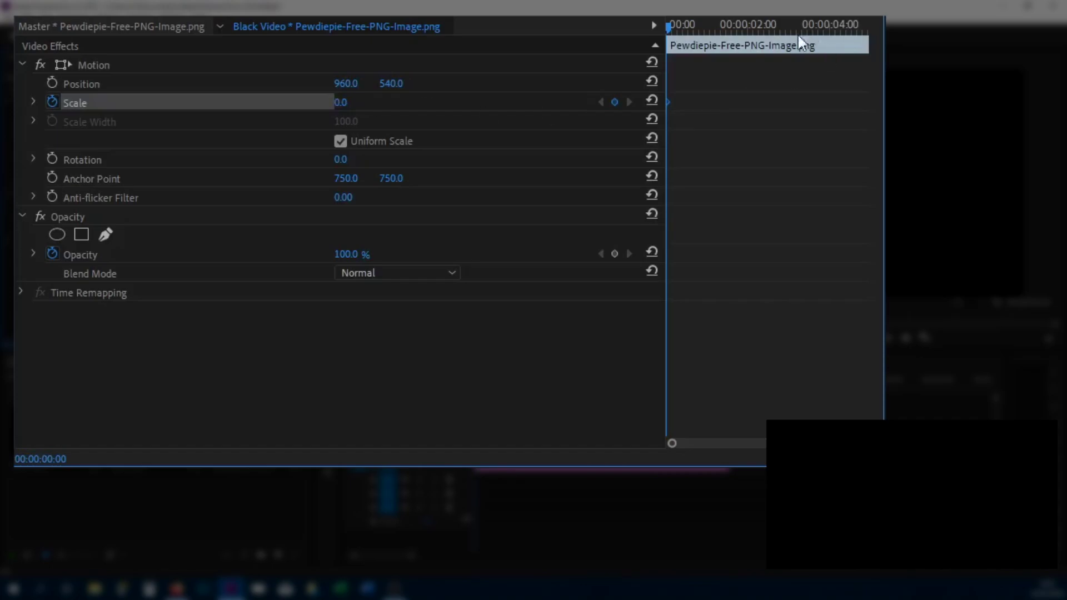
# - Add a second Scale keyframe at 00:00:03:16 with a value of 45
pyautogui.moveTo(669, 25); pyautogui.dragTo(816, 23)
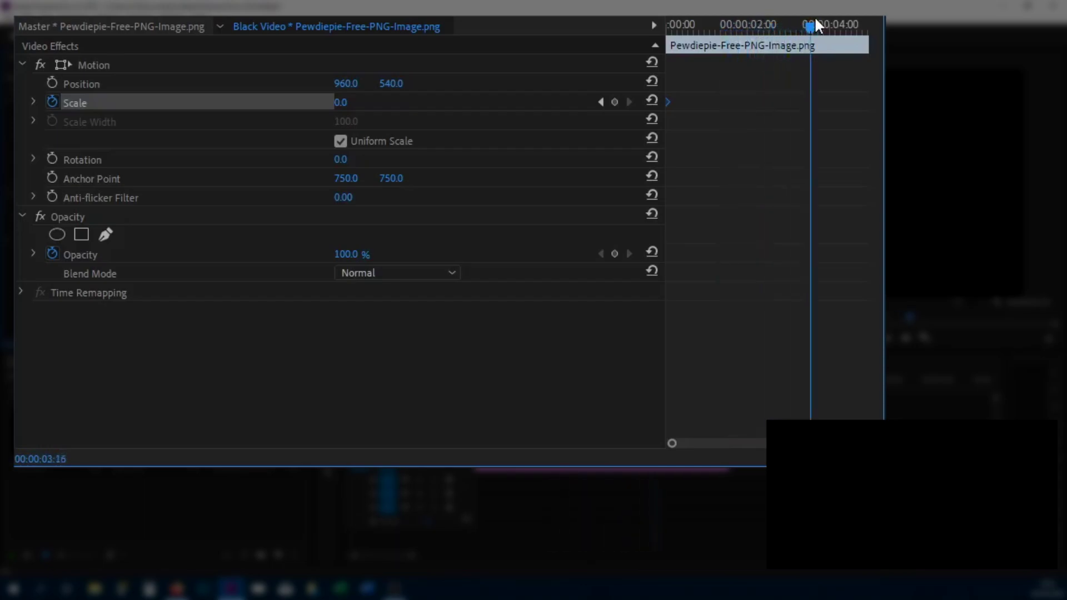
pyautogui.click(653, 100)
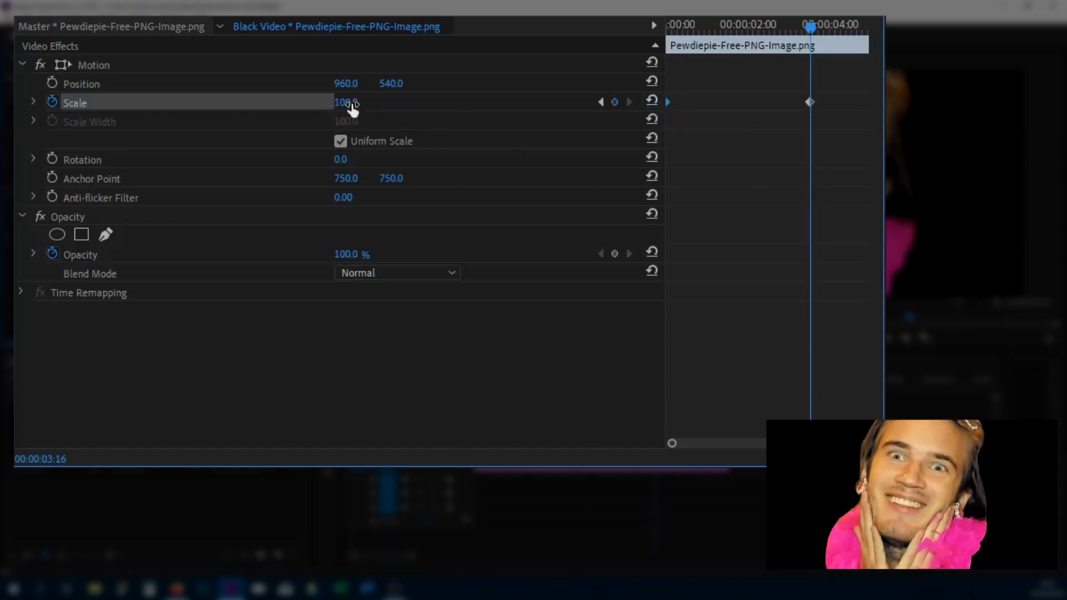
pyautogui.moveTo(346, 102); pyautogui.dragTo(315, 102)
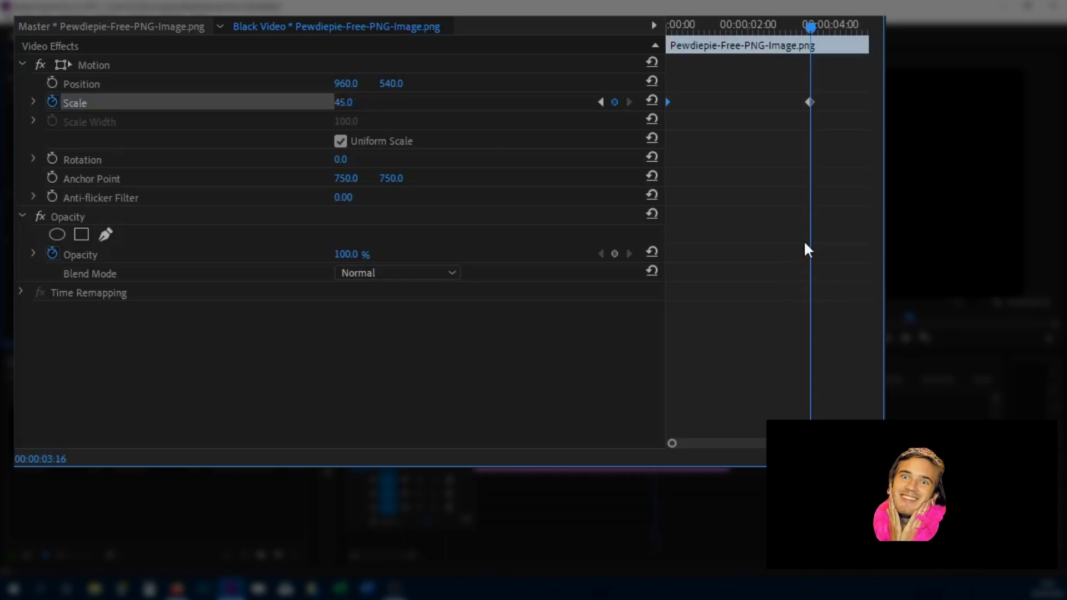
# - Play the scale animation from the start of the sequence and return to the beginning
pyautogui.click(774, 32)
pyautogui.press('Home')
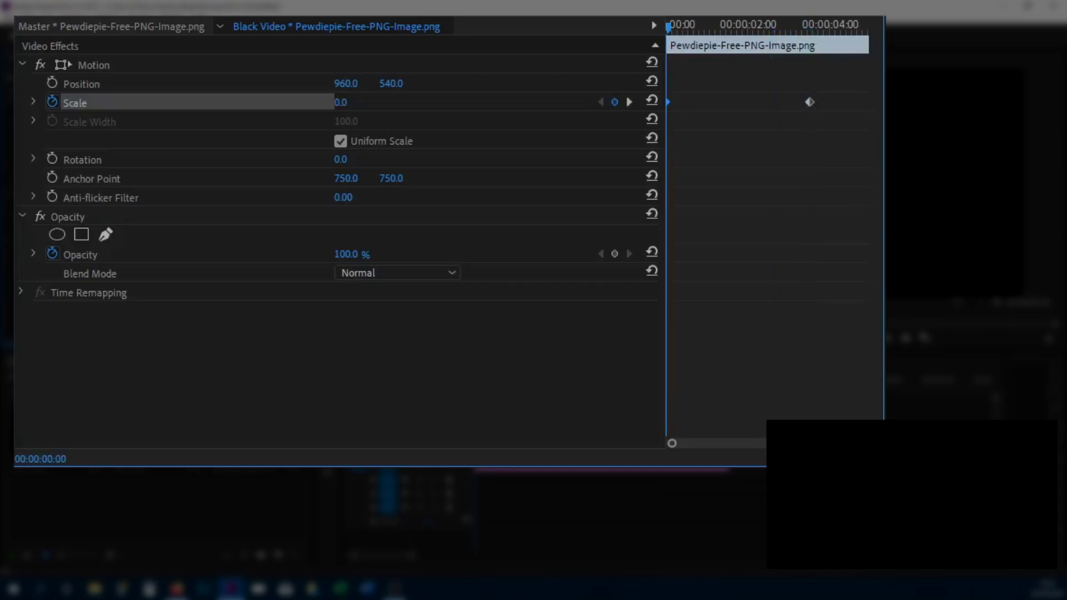
pyautogui.press('space')
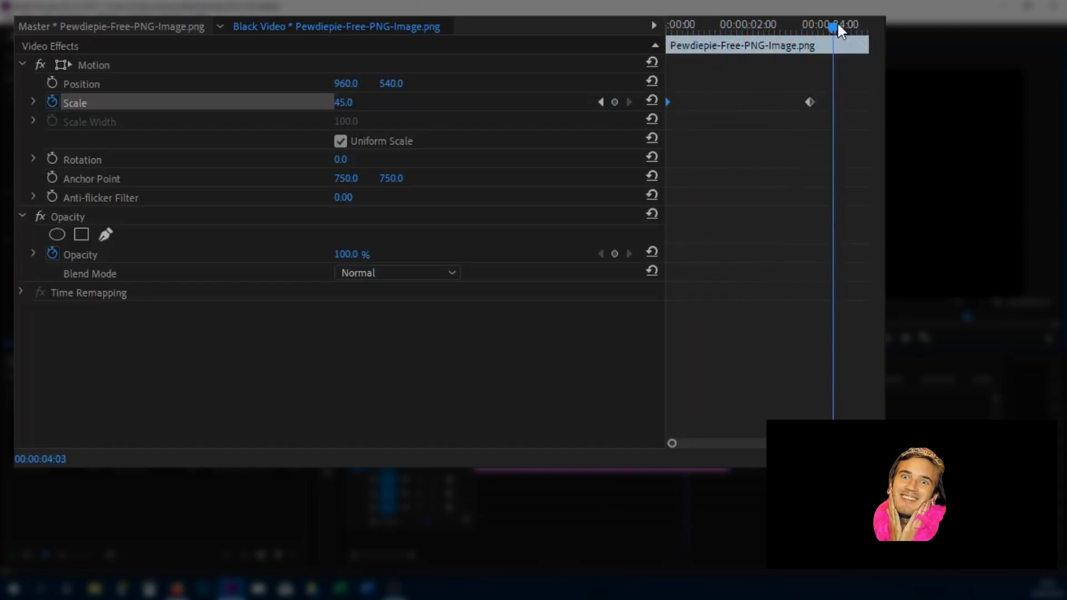
pyautogui.press('Home')
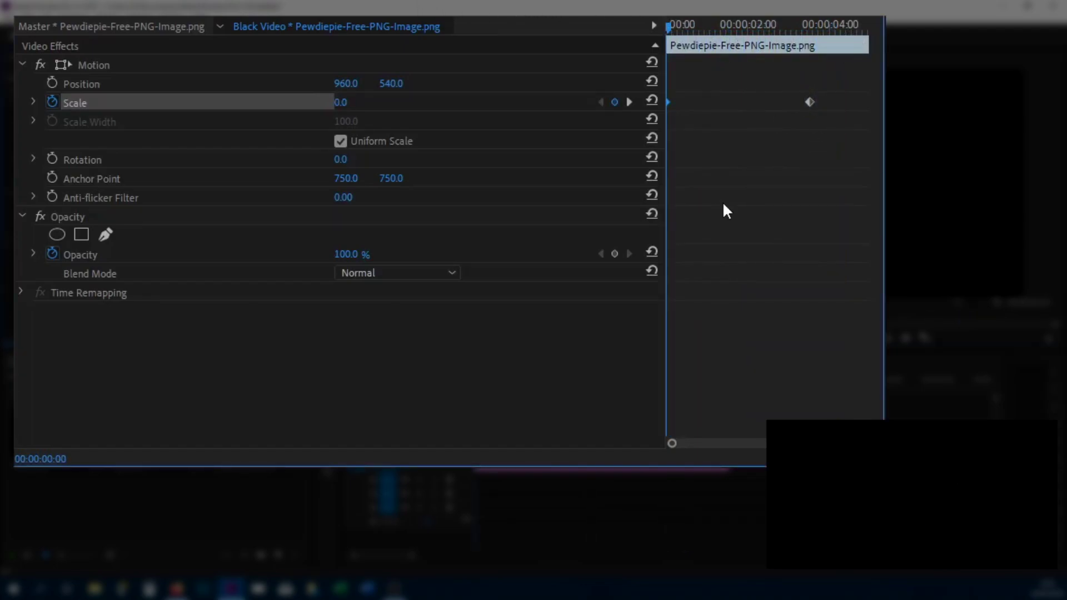
# - Jump back and forth between the two Scale keyframes to compare the image at each one
pyautogui.moveTo(732, 25); pyautogui.dragTo(735, 47)
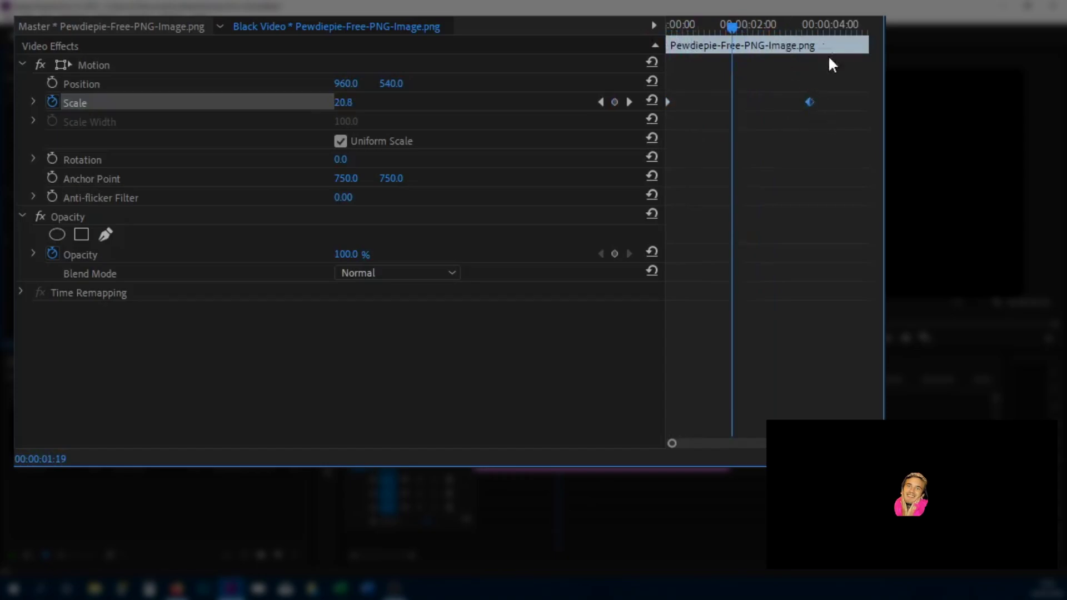
pyautogui.click(628, 103)
pyautogui.click(603, 102)
pyautogui.click(627, 102)
pyautogui.click(602, 100)
pyautogui.click(628, 102)
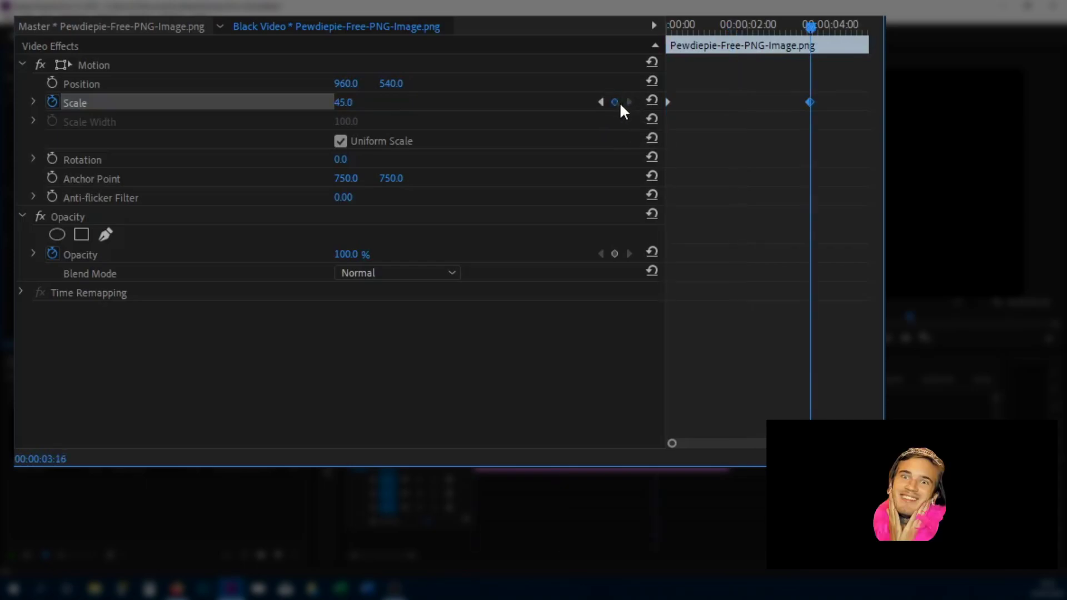
pyautogui.click(598, 101)
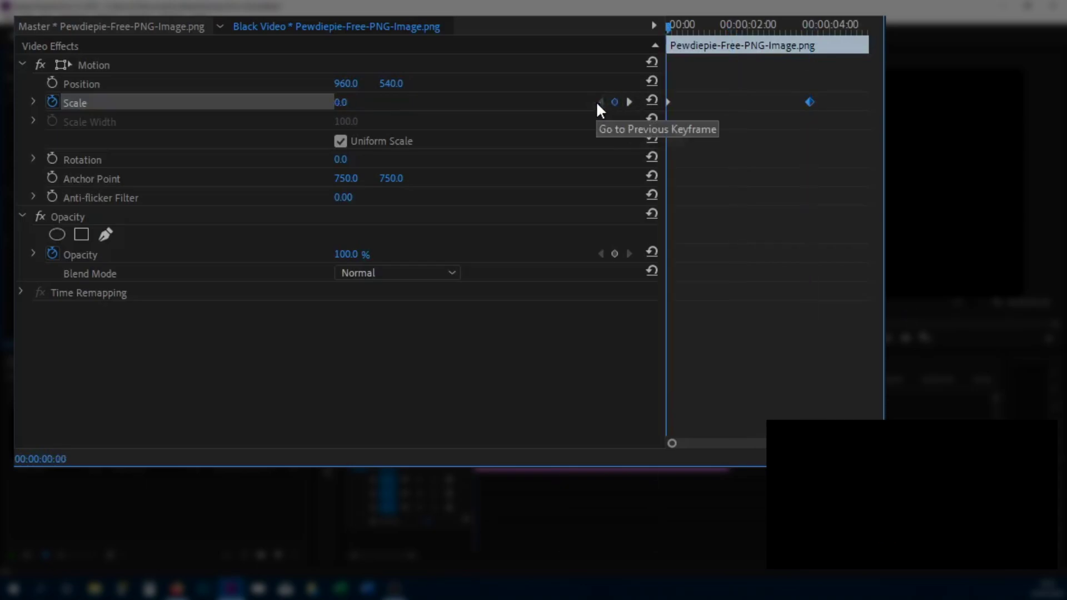
pyautogui.click(629, 102)
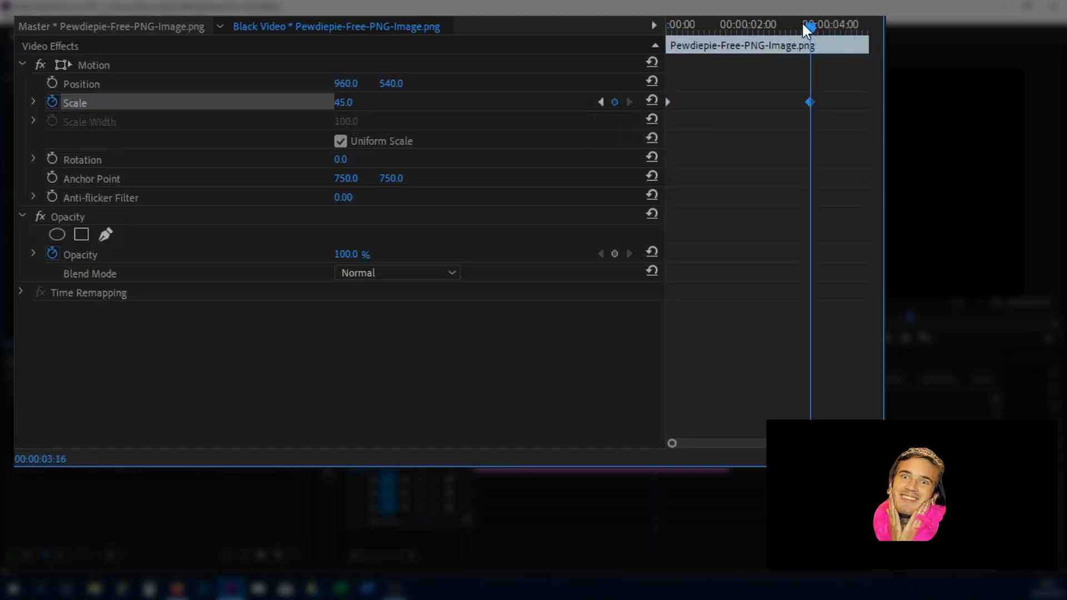
# - Keyframe Position at the clip start, and at 00:00:03:16 move the image up and to the right to about 1611.4, 344.4
pyautogui.moveTo(807, 28); pyautogui.dragTo(512, 72)
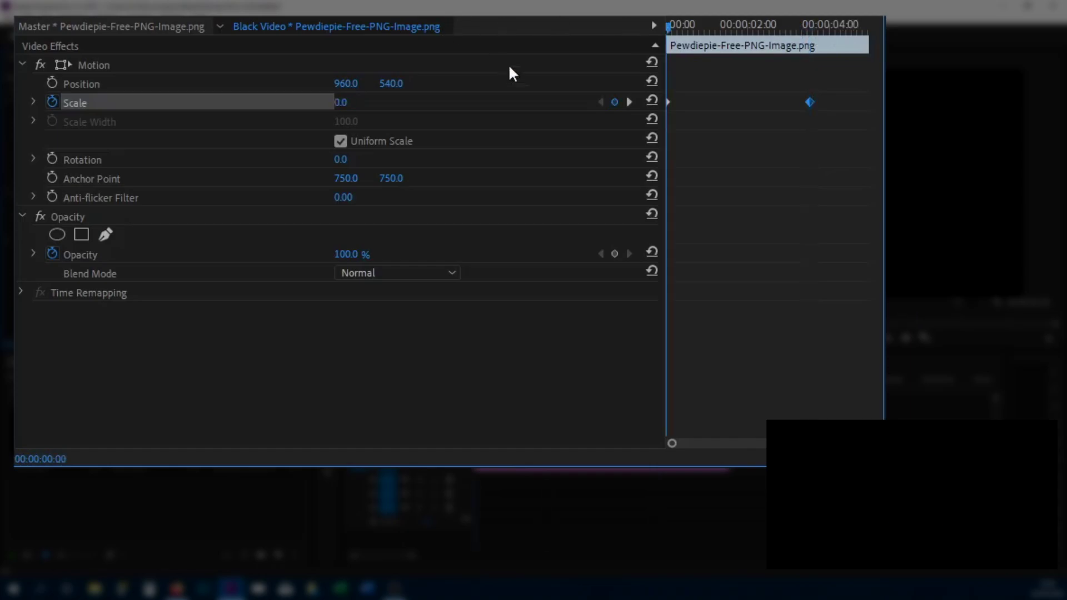
pyautogui.click(51, 84)
pyautogui.click(629, 101)
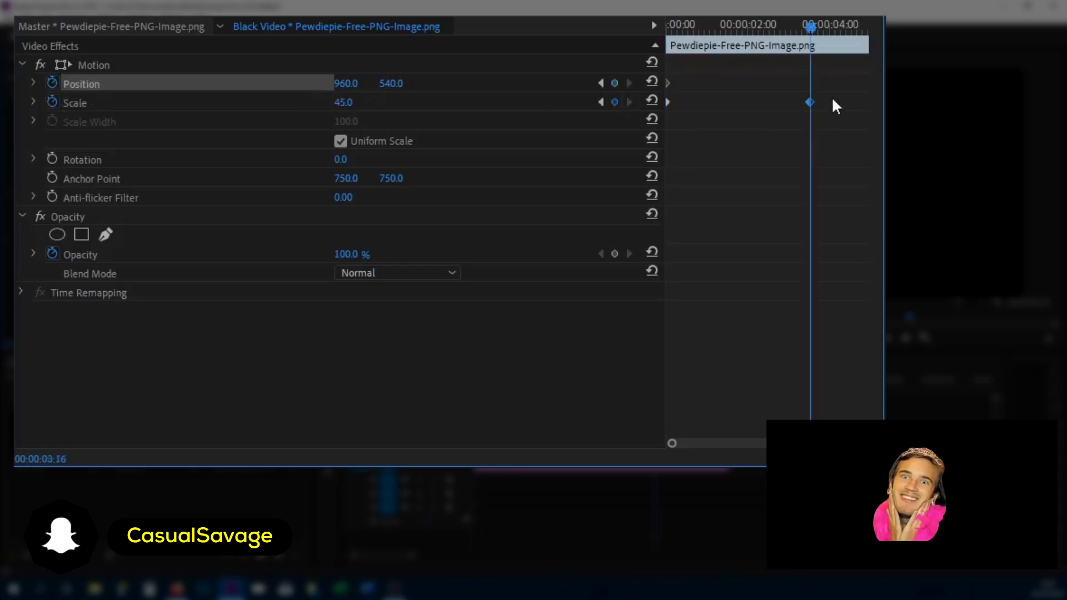
pyautogui.click(814, 91)
pyautogui.click(61, 62)
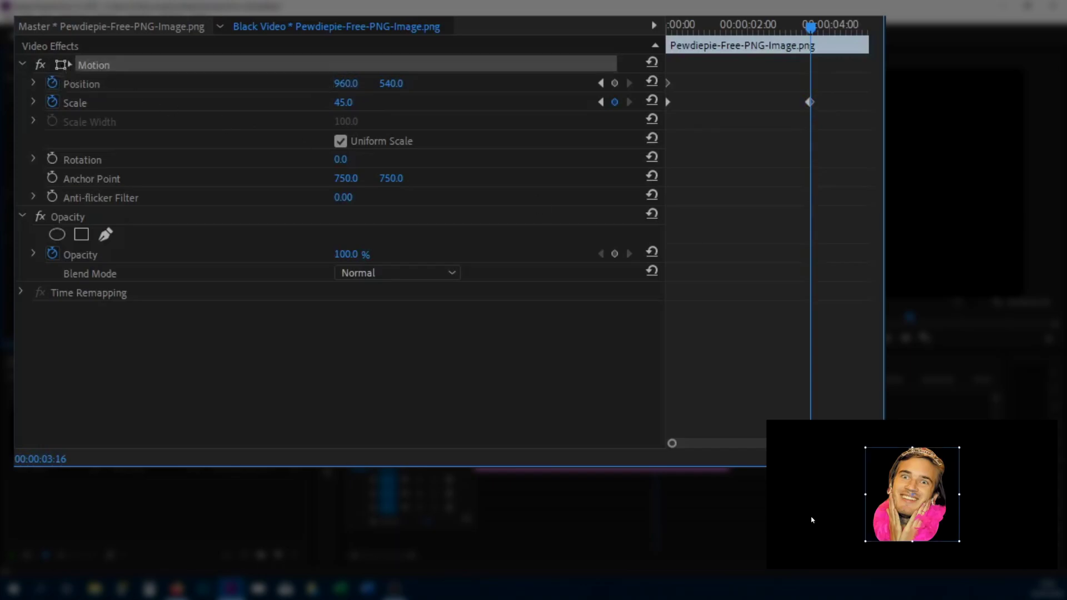
pyautogui.moveTo(879, 527); pyautogui.dragTo(970, 499)
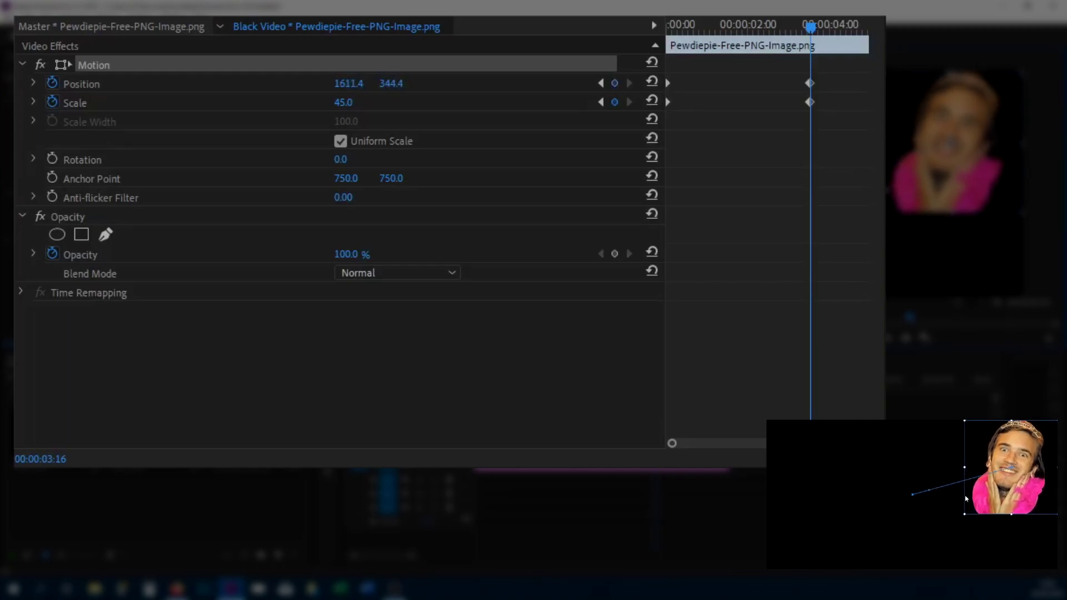
# - Play the combined position and scale animation from the beginning and return to the start
pyautogui.moveTo(809, 83); pyautogui.dragTo(810, 118)
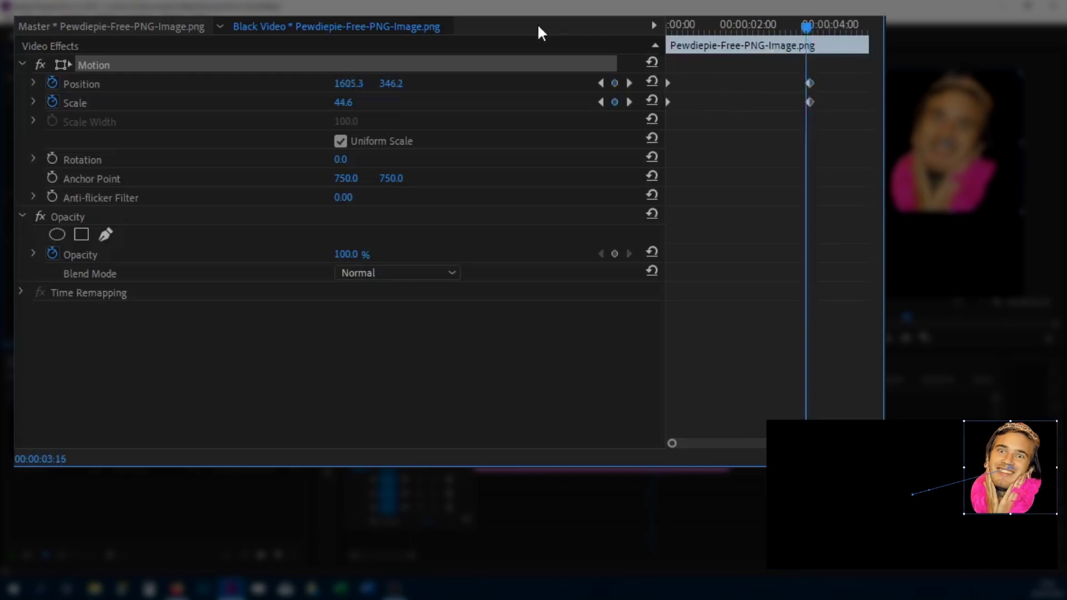
pyautogui.press('Home')
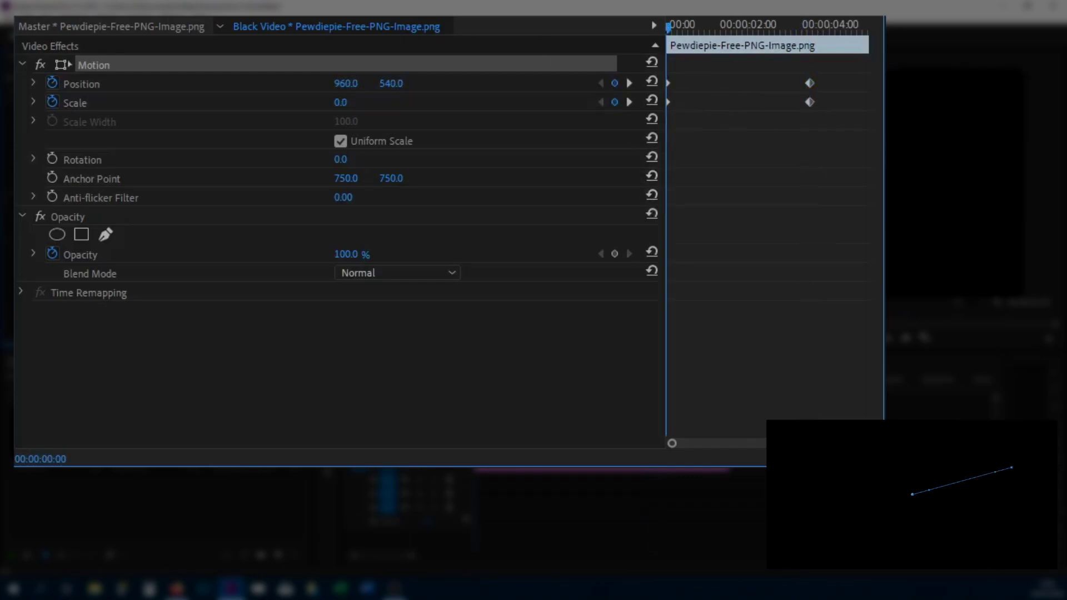
pyautogui.press('space')
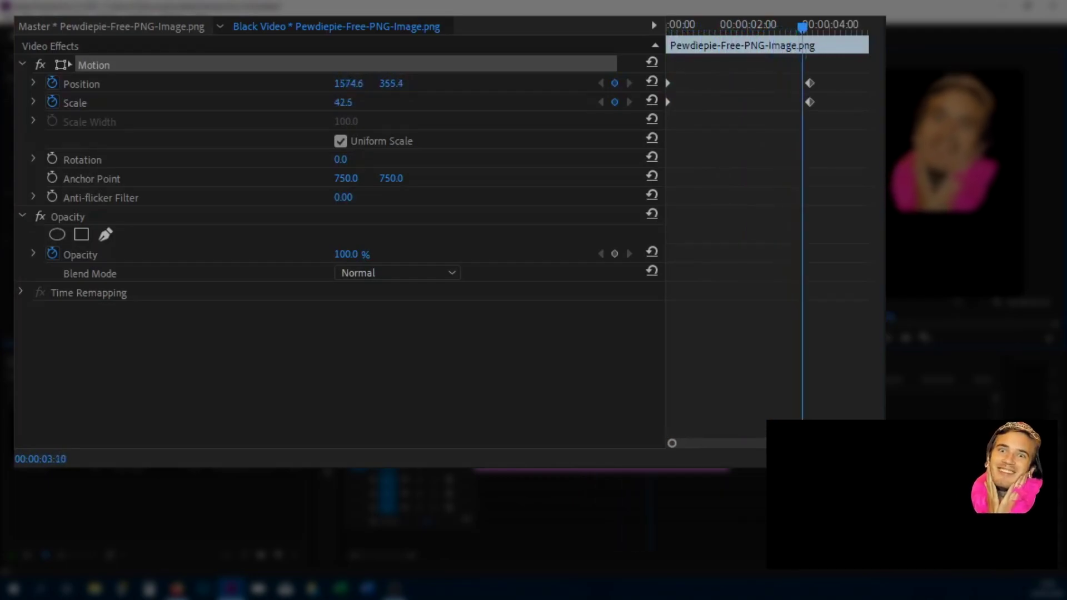
pyautogui.press('space')
pyautogui.press('Home')
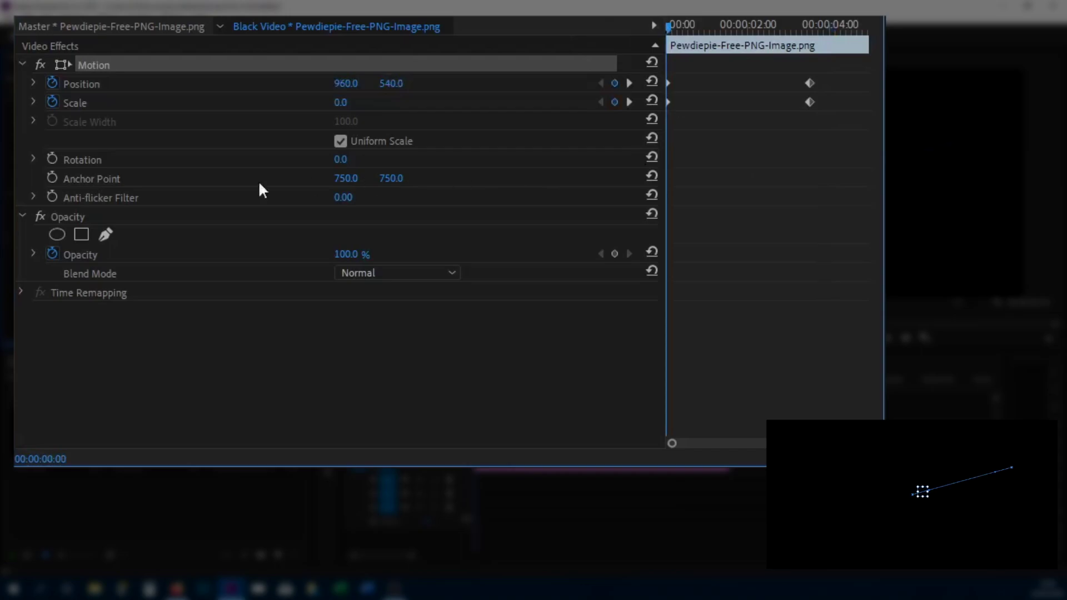
# - Keyframe Rotation at the clip start, and at 00:00:03:16 rotate the image to about -55.2°
pyautogui.click(52, 162)
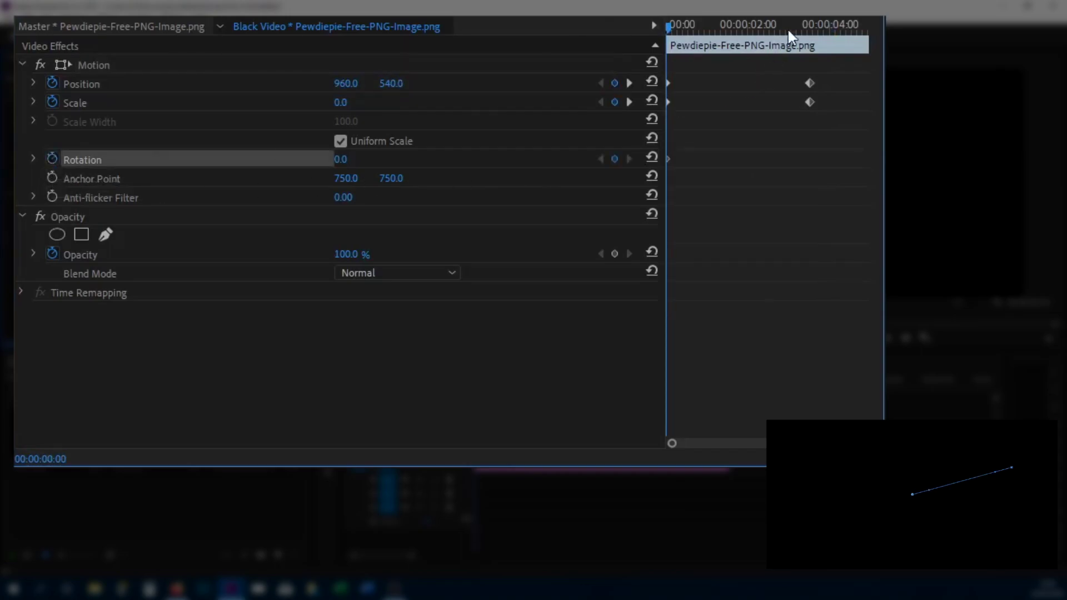
pyautogui.click(630, 102)
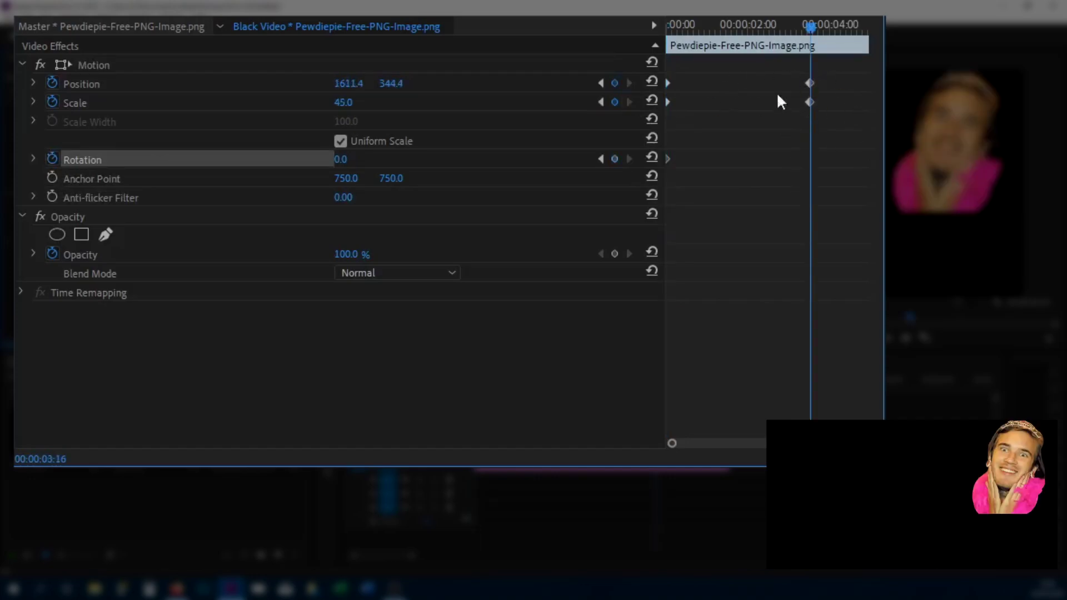
pyautogui.click(60, 66)
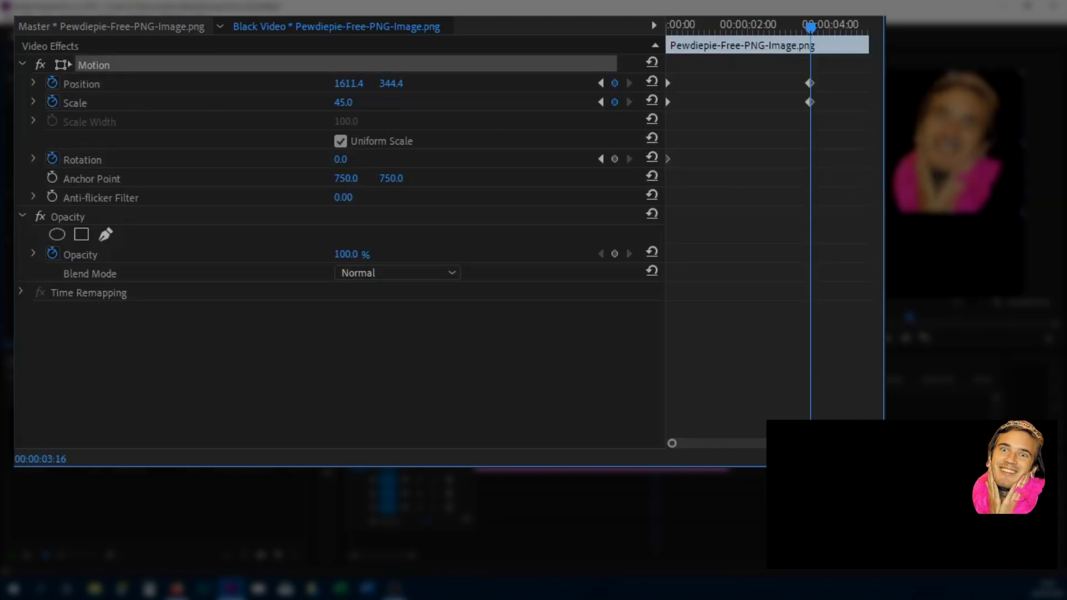
pyautogui.moveTo(796, 443); pyautogui.dragTo(1025, 527)
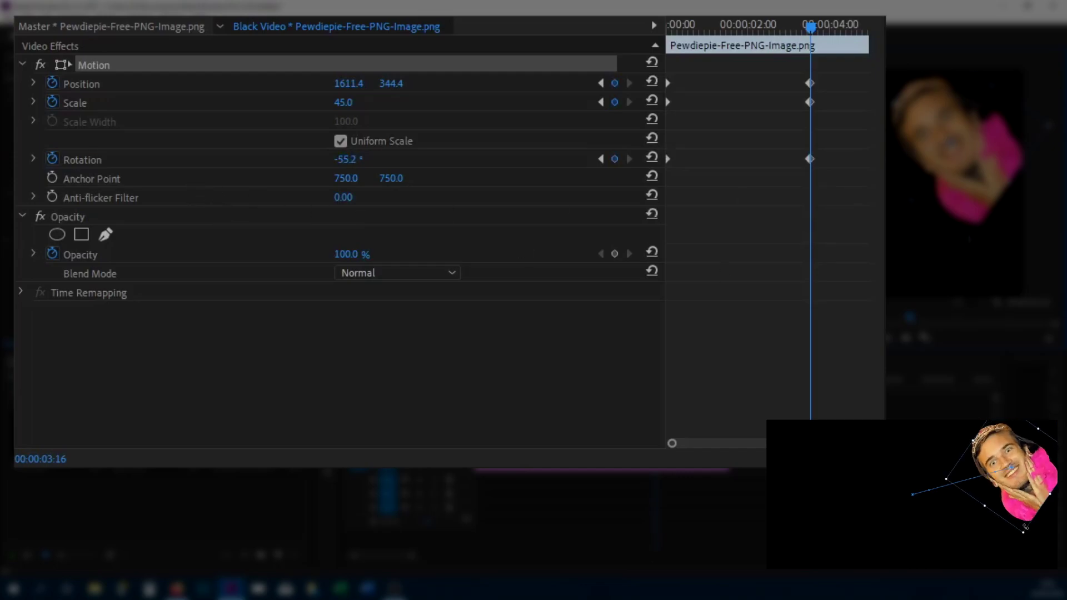
# - Check the first and last keyframes, and play the rotating animation from the start
pyautogui.moveTo(804, 22); pyautogui.dragTo(585, 26)
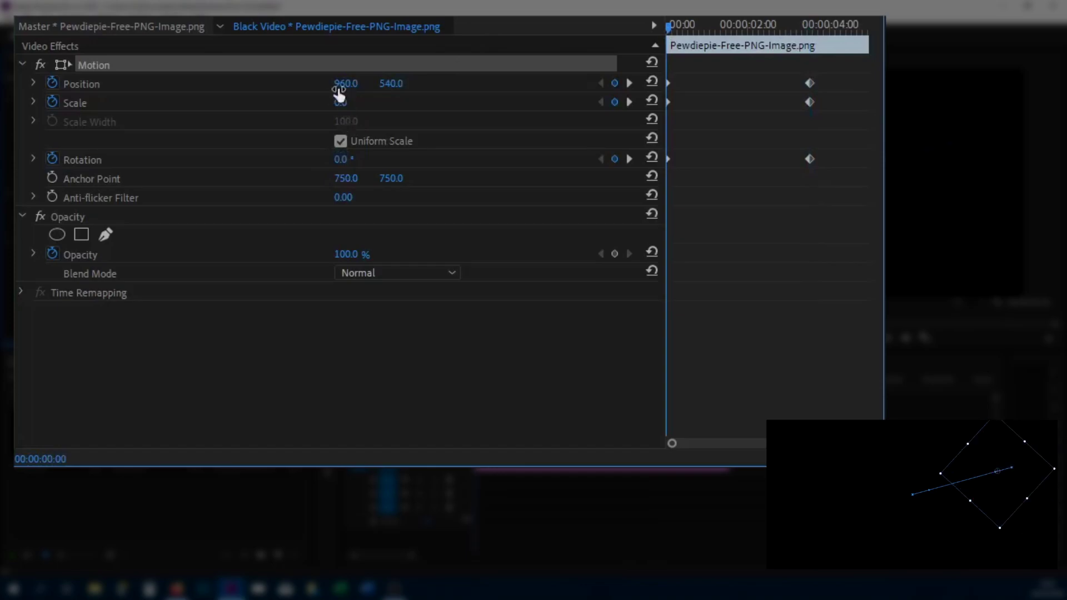
pyautogui.click(630, 102)
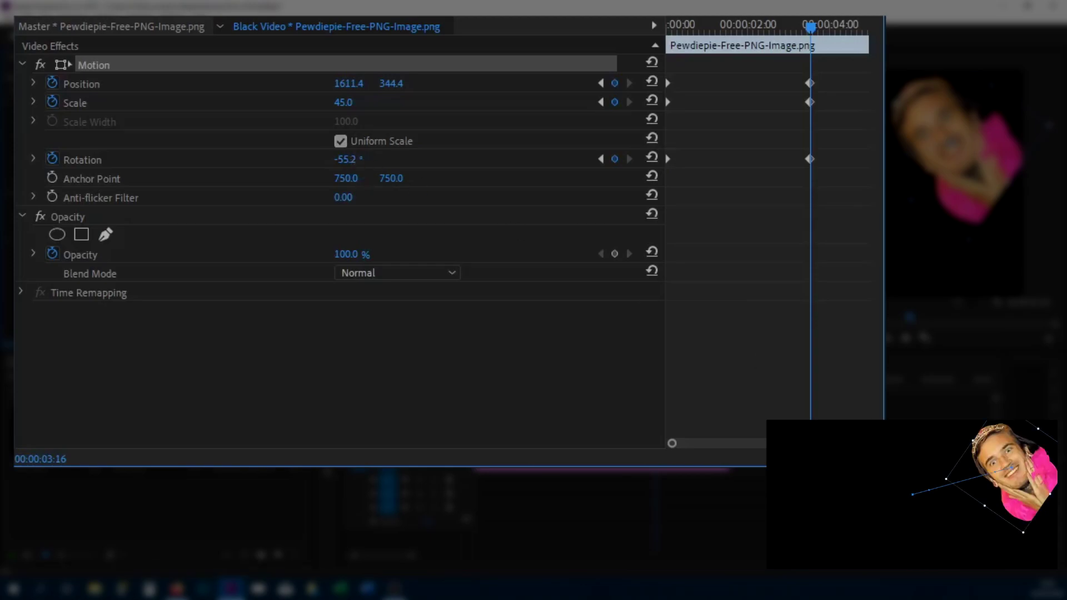
pyautogui.press('Home')
pyautogui.press('space')
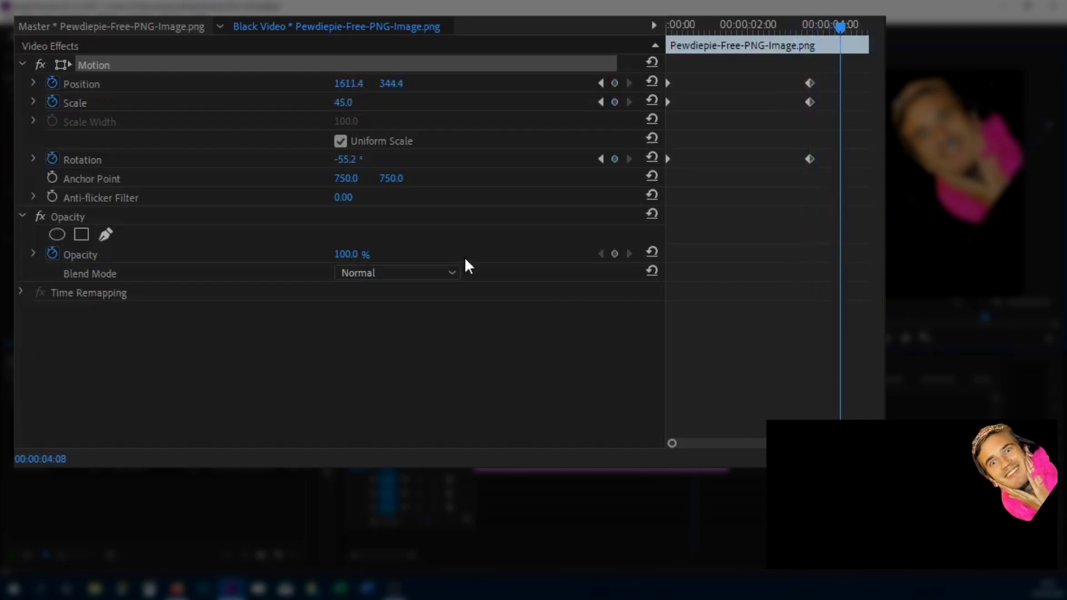
# - Set the image's Opacity to 0% at the start of the clip
pyautogui.click(601, 159)
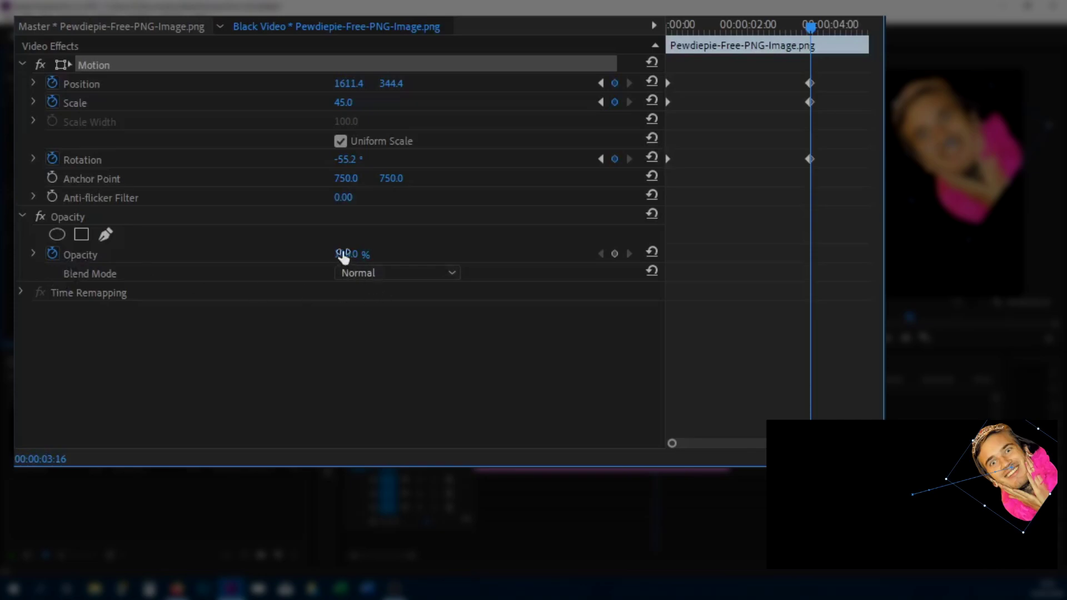
pyautogui.moveTo(735, 25); pyautogui.dragTo(428, 16)
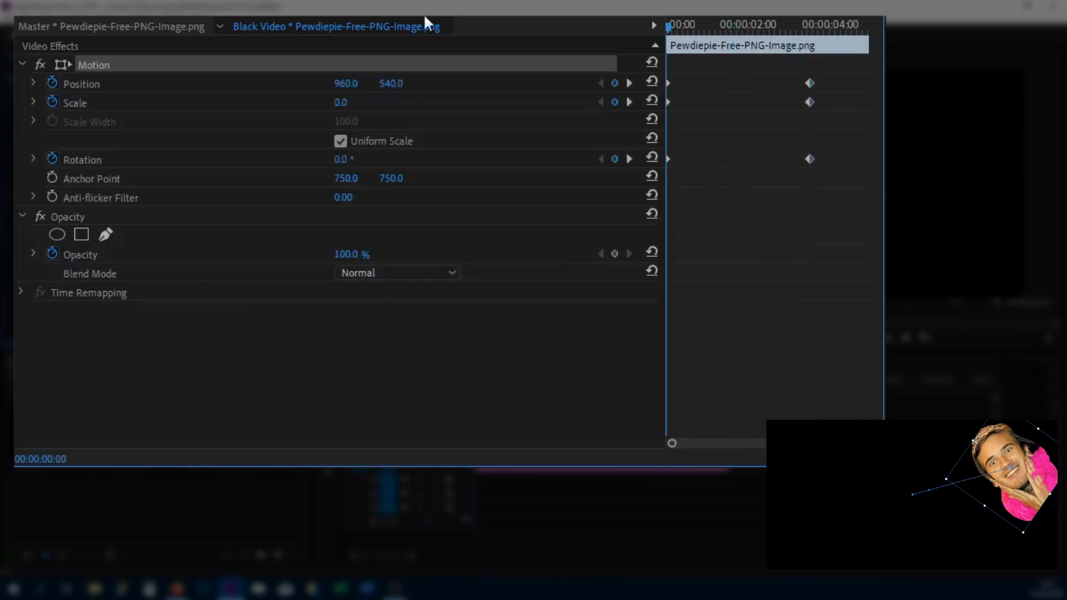
pyautogui.click(349, 254)
pyautogui.write('0')
pyautogui.press('Return')
# - Set the image's Opacity to 100% at the 00:00:03:16 keyframes and play the full animation from the start
pyautogui.click(629, 159)
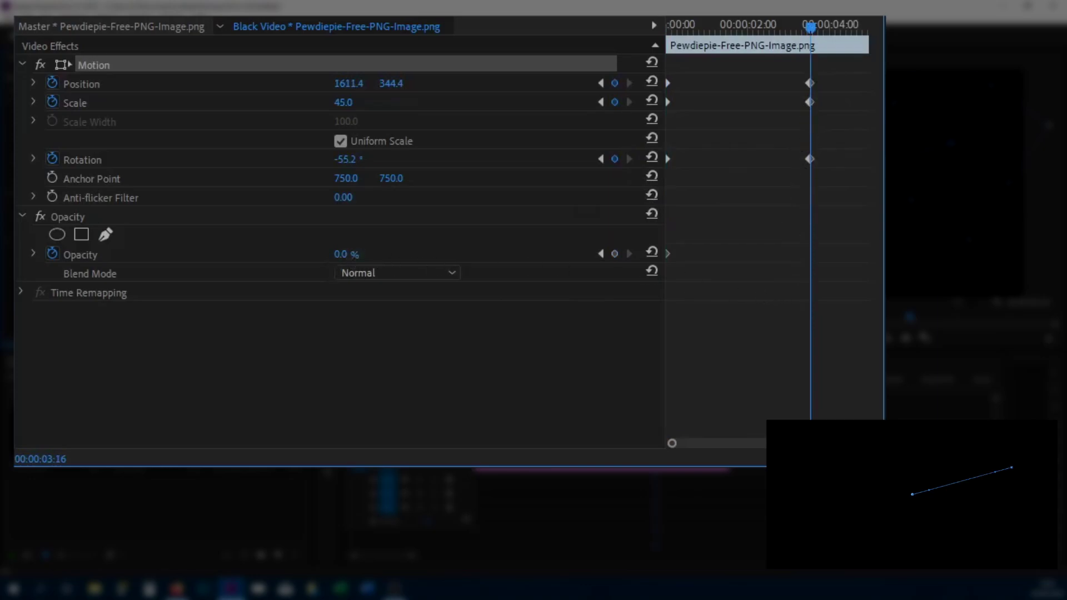
pyautogui.click(357, 254)
pyautogui.write('100')
pyautogui.press('Return')
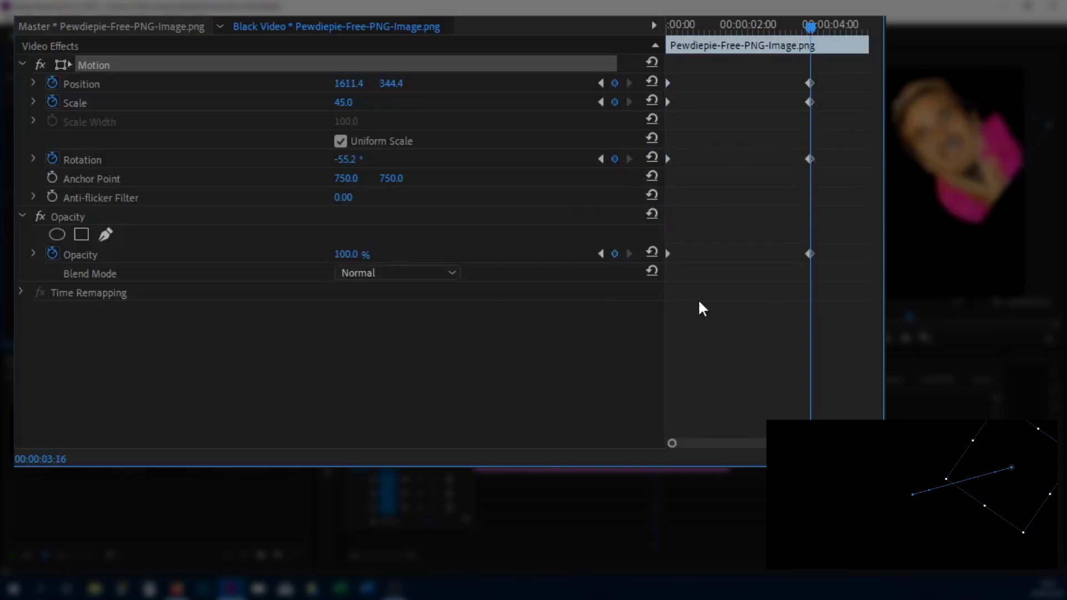
pyautogui.press('Home')
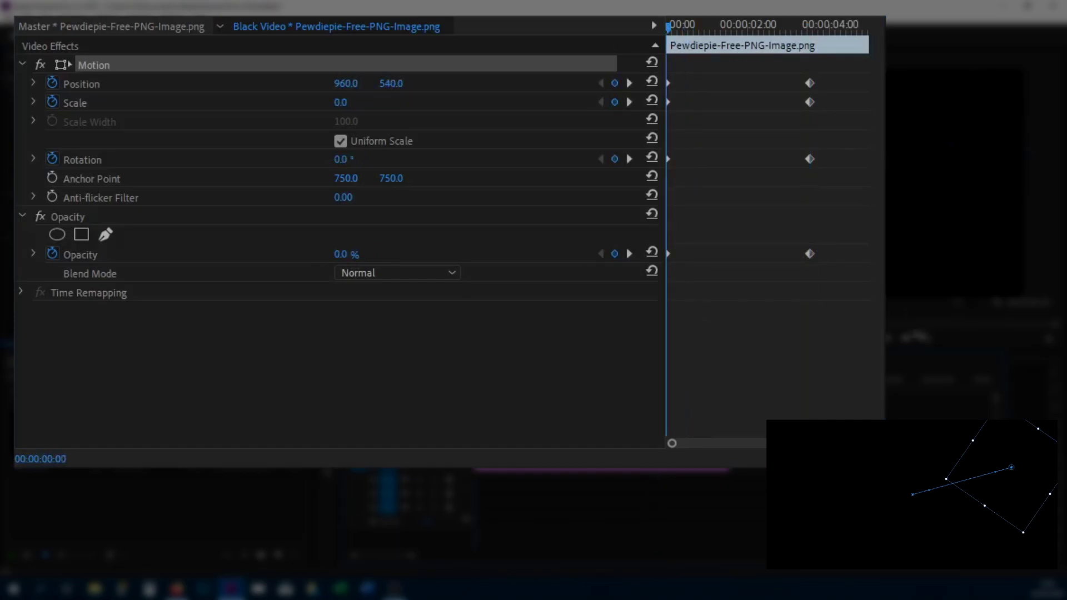
pyautogui.press('space')
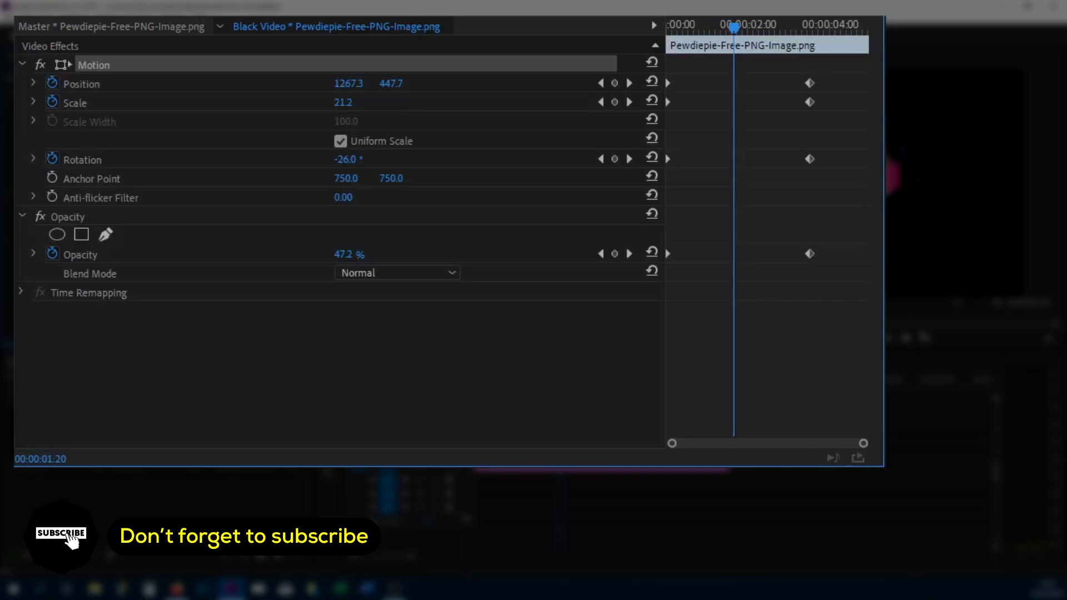
# - Apply Ease Out to the four keyframes at the clip start and play the eased animation from the beginning
pyautogui.moveTo(676, 67); pyautogui.dragTo(656, 303)
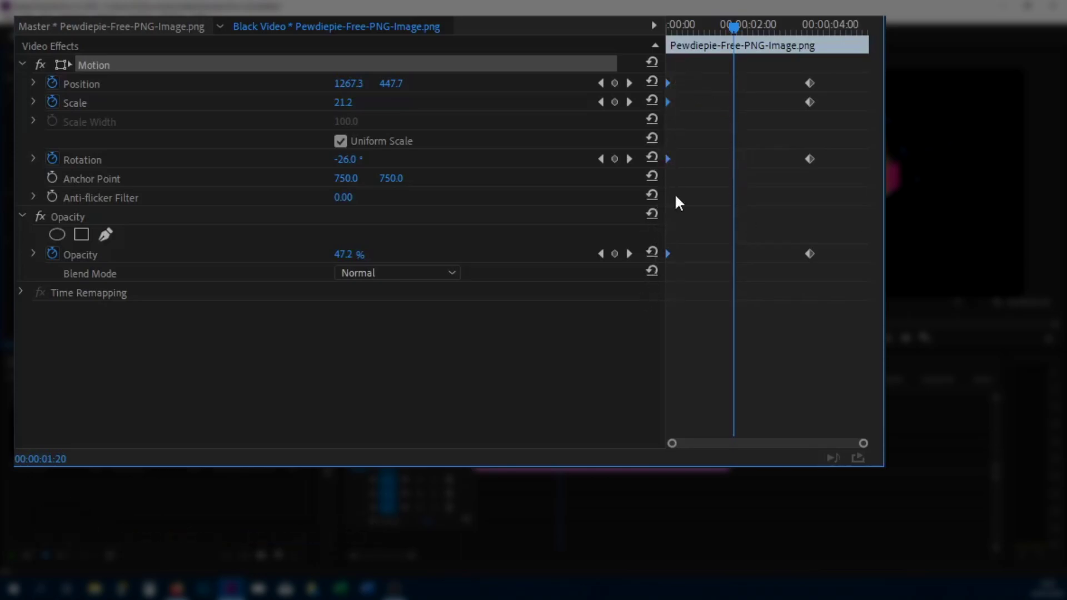
pyautogui.rightClick(668, 159)
pyautogui.moveTo(753, 314)
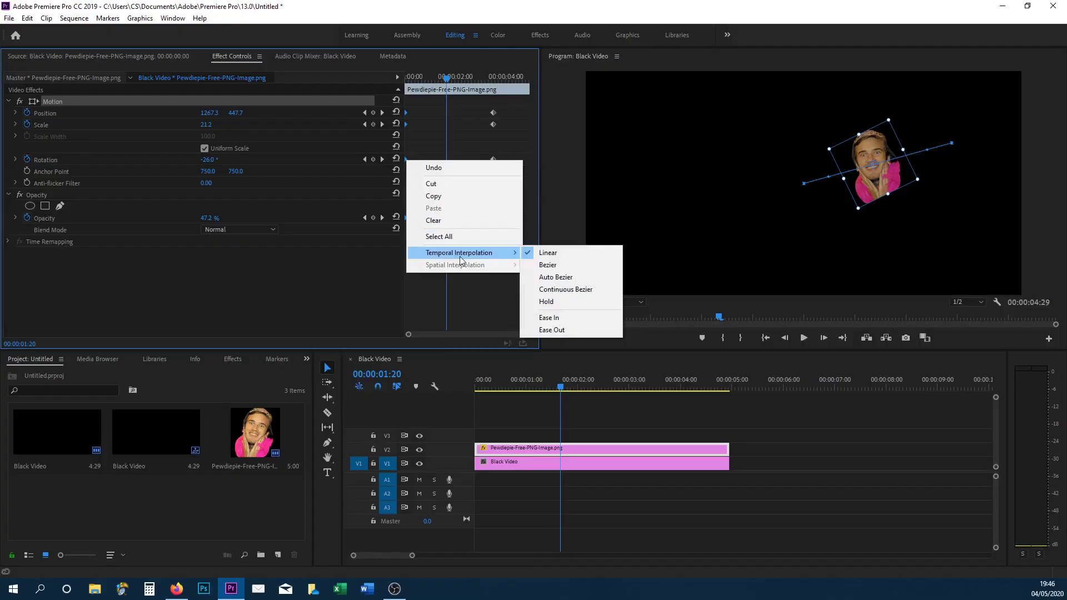
pyautogui.click(568, 332)
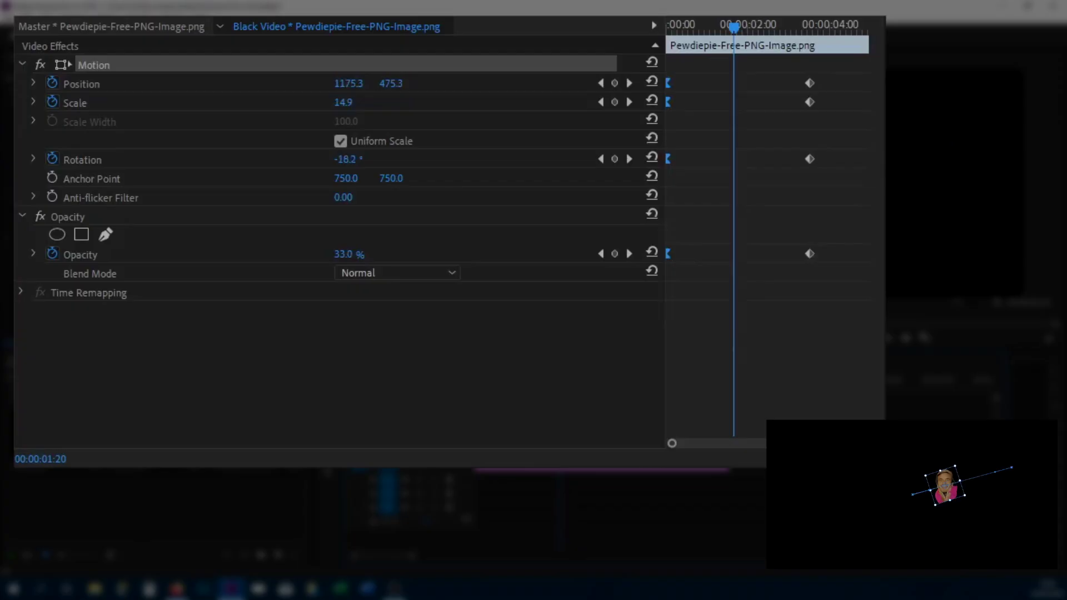
pyautogui.press('Home')
pyautogui.press('space')
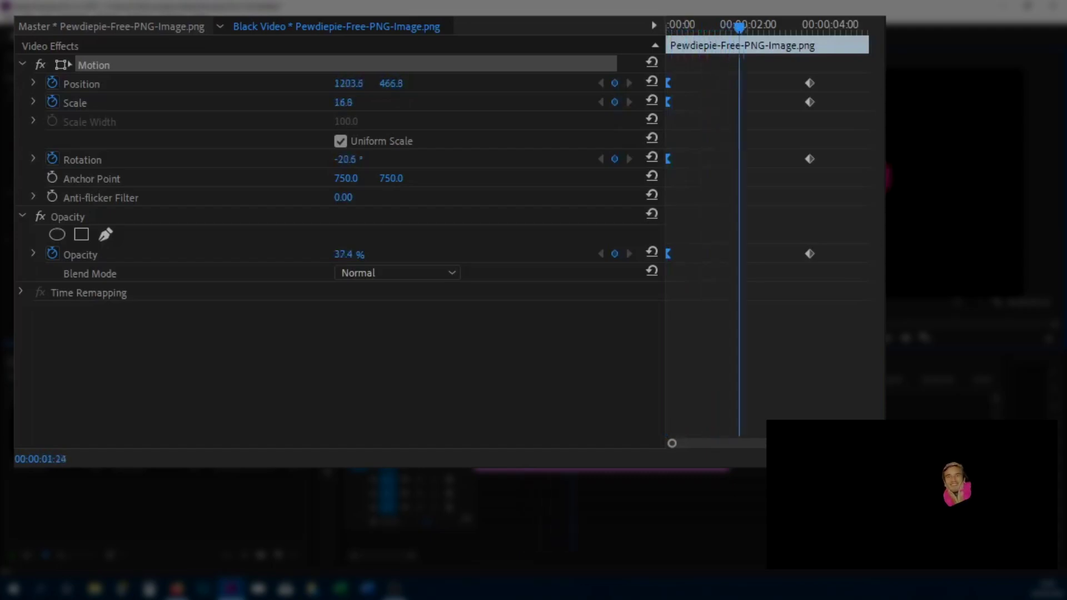
pyautogui.press('space')
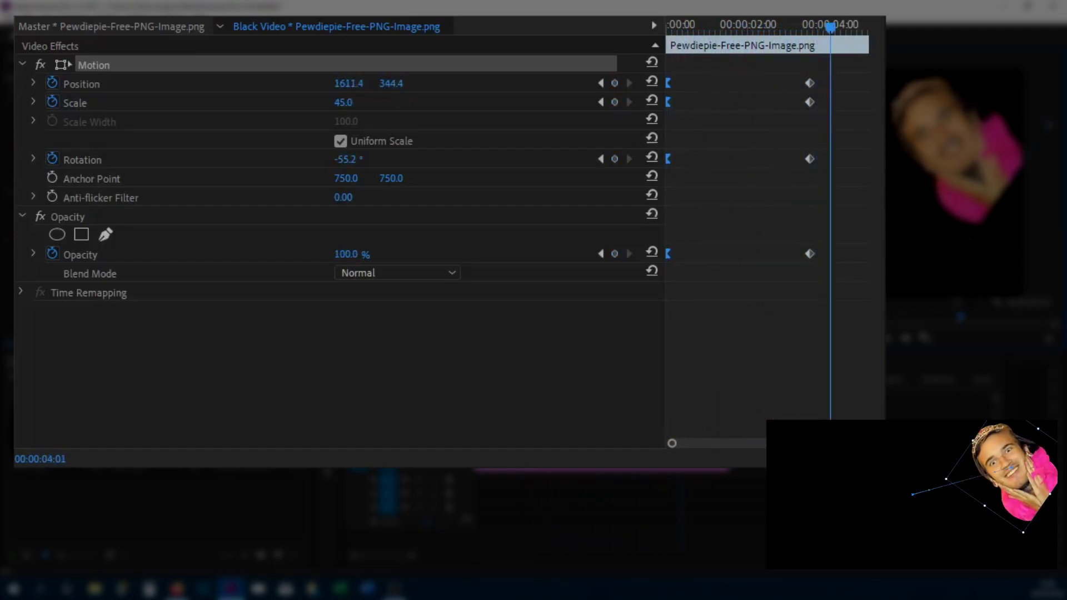
# - Expand the Position and Scale graphs and pull the first Scale keyframe's handle up to bend the value curve into a high arc
pyautogui.click(32, 83)
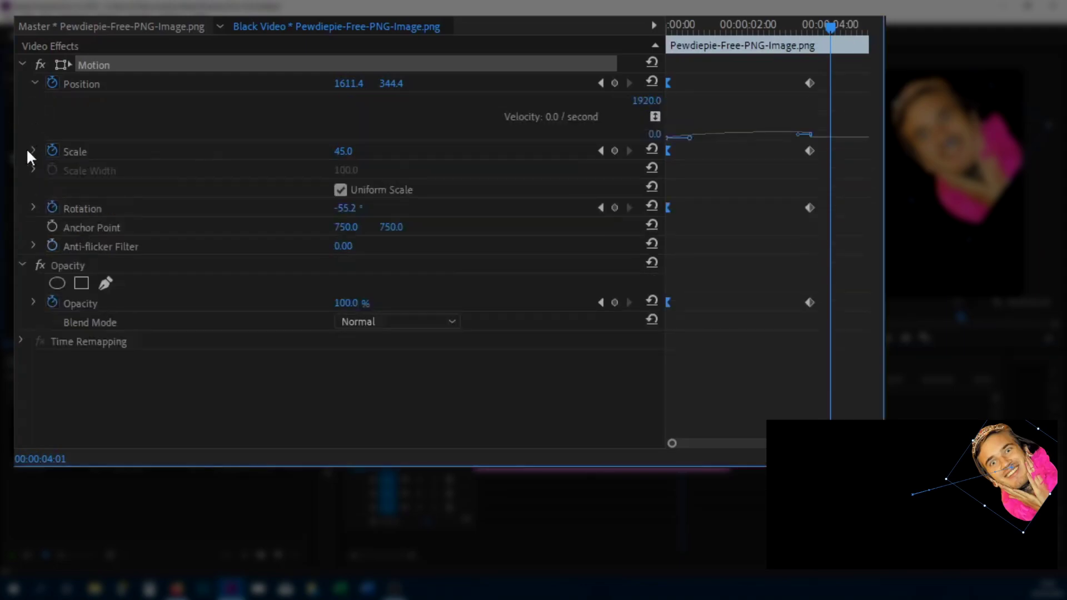
pyautogui.click(34, 150)
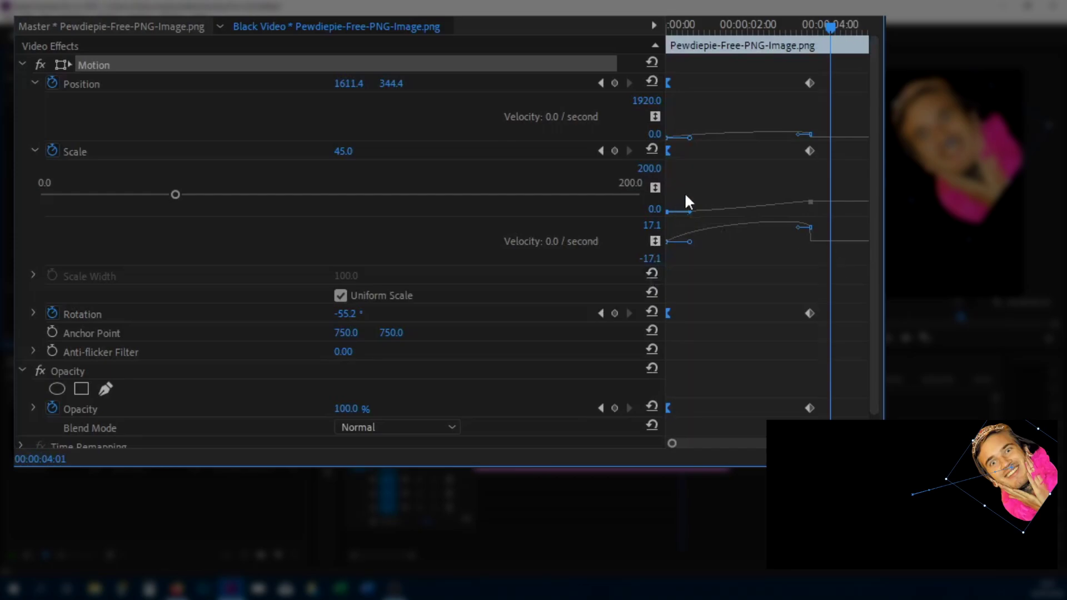
pyautogui.click(690, 214)
pyautogui.moveTo(690, 214); pyautogui.dragTo(805, 161)
pyautogui.moveTo(738, 162); pyautogui.dragTo(738, 148)
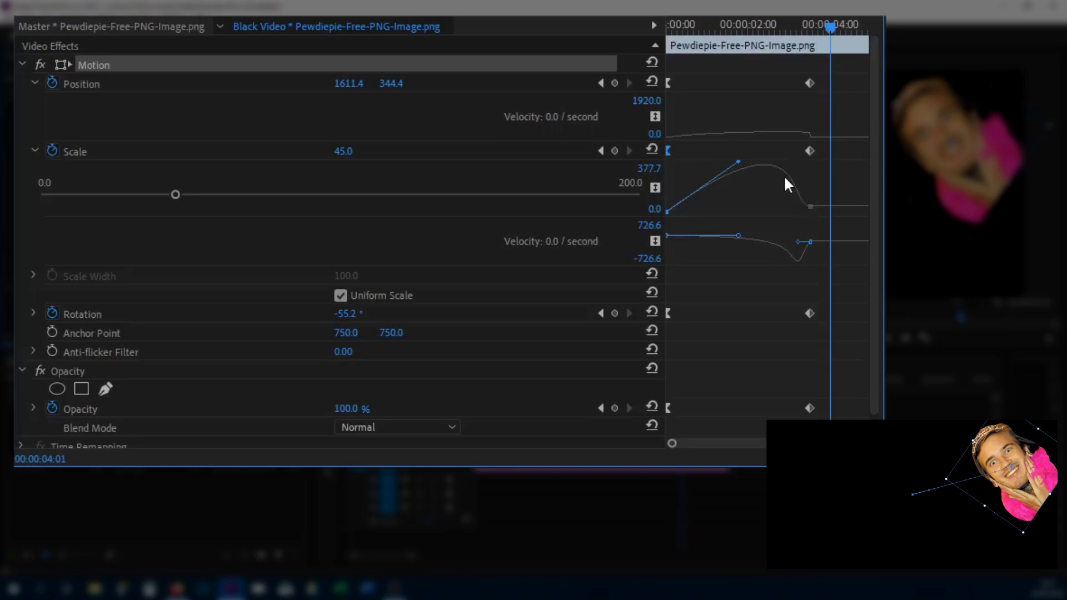
# - Play the animation with the reshaped Scale curve from the start, and lower the curve's handle to reduce its peak
pyautogui.press('Home')
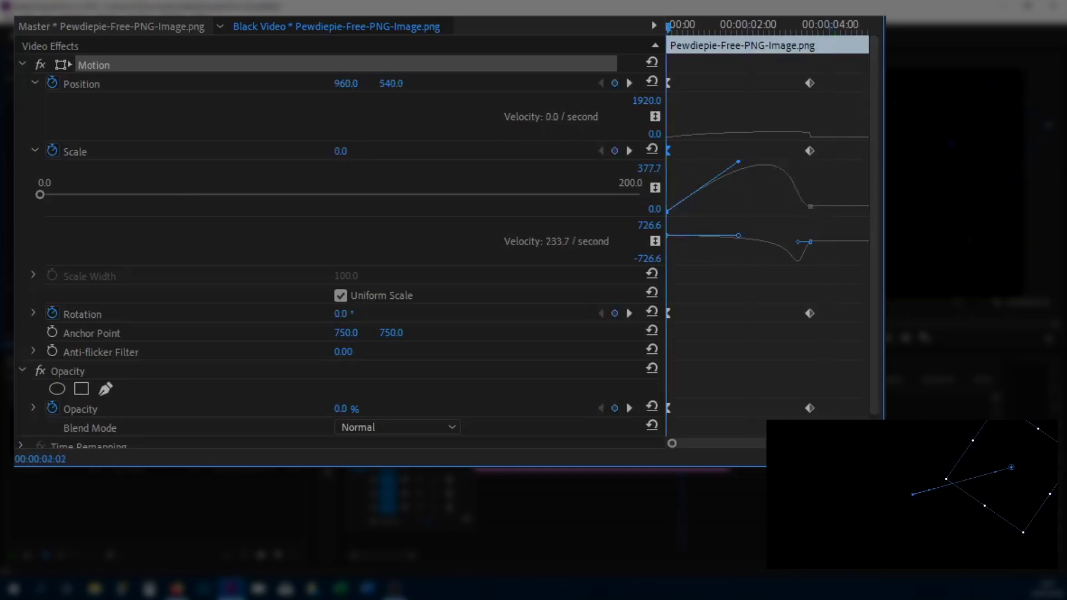
pyautogui.press('space')
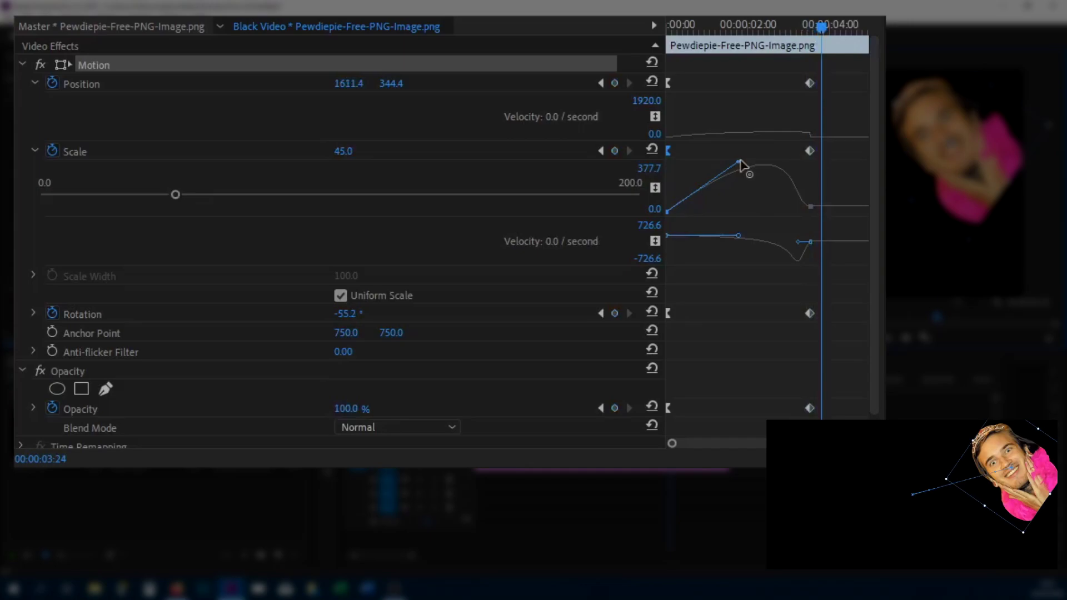
pyautogui.moveTo(738, 167); pyautogui.dragTo(745, 194)
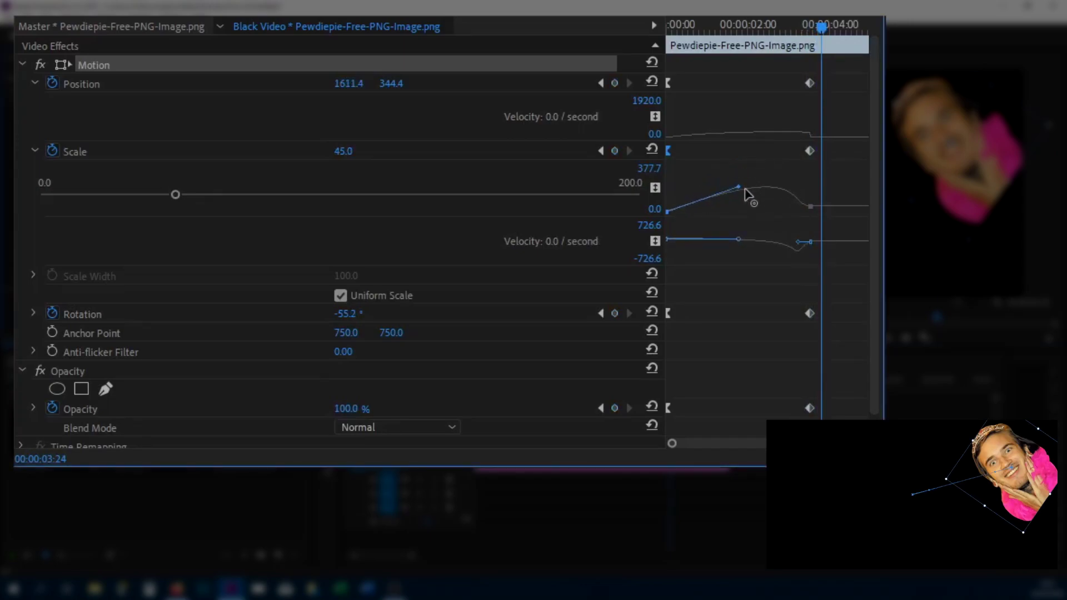
# - Expand the Rotation graph and inspect curve points on the Scale and Position graphs
pyautogui.click(32, 313)
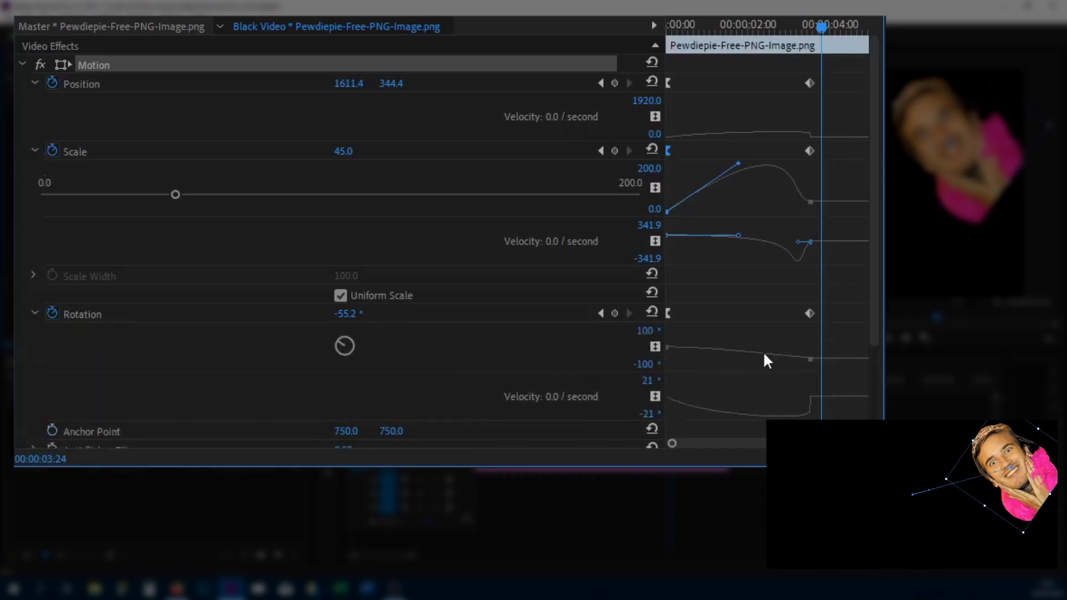
pyautogui.click(755, 145)
pyautogui.click(667, 211)
pyautogui.click(812, 134)
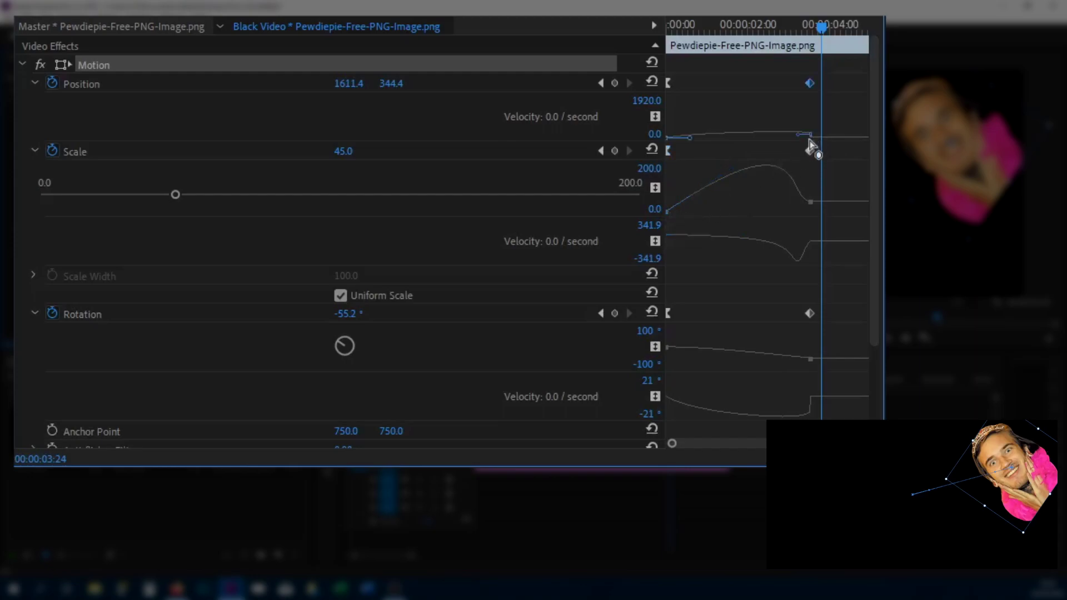
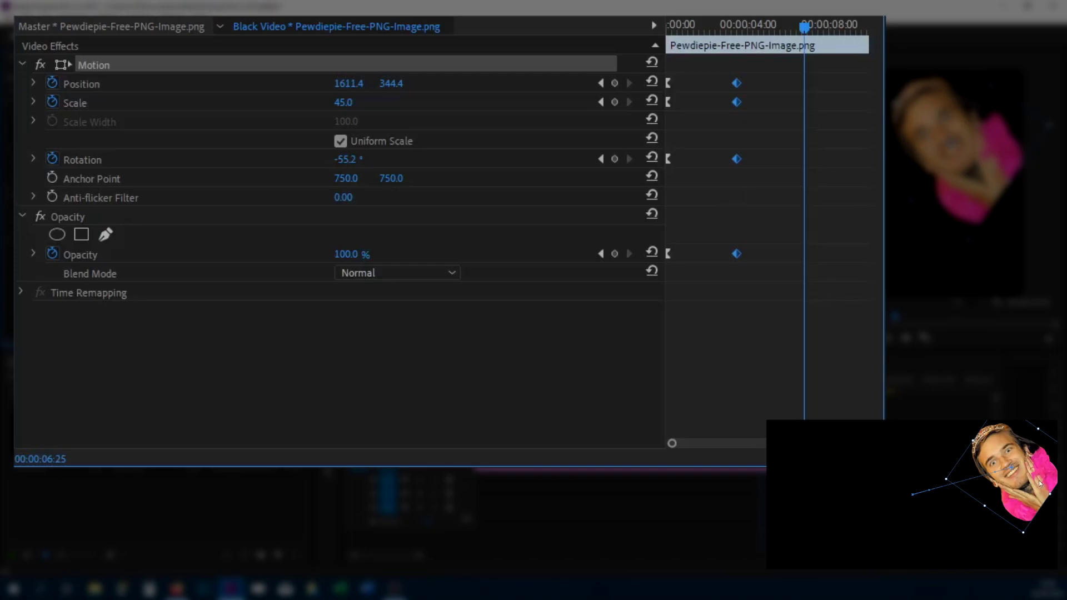
# - Add Position, Scale, Rotation and Opacity keyframes at 00:00:06:25 with the current values
pyautogui.click(614, 83)
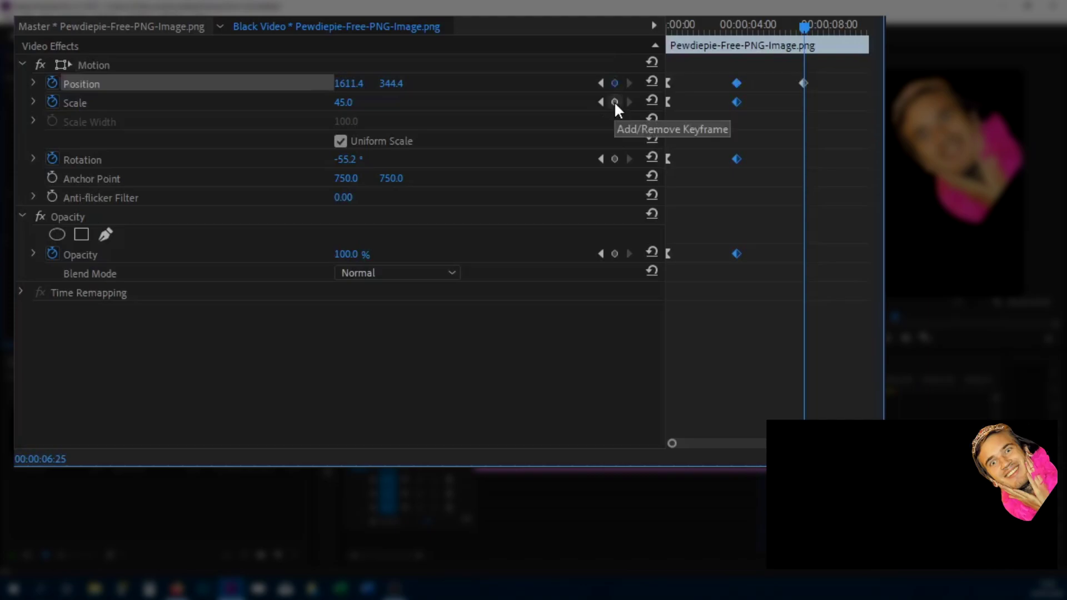
pyautogui.click(614, 102)
pyautogui.click(615, 159)
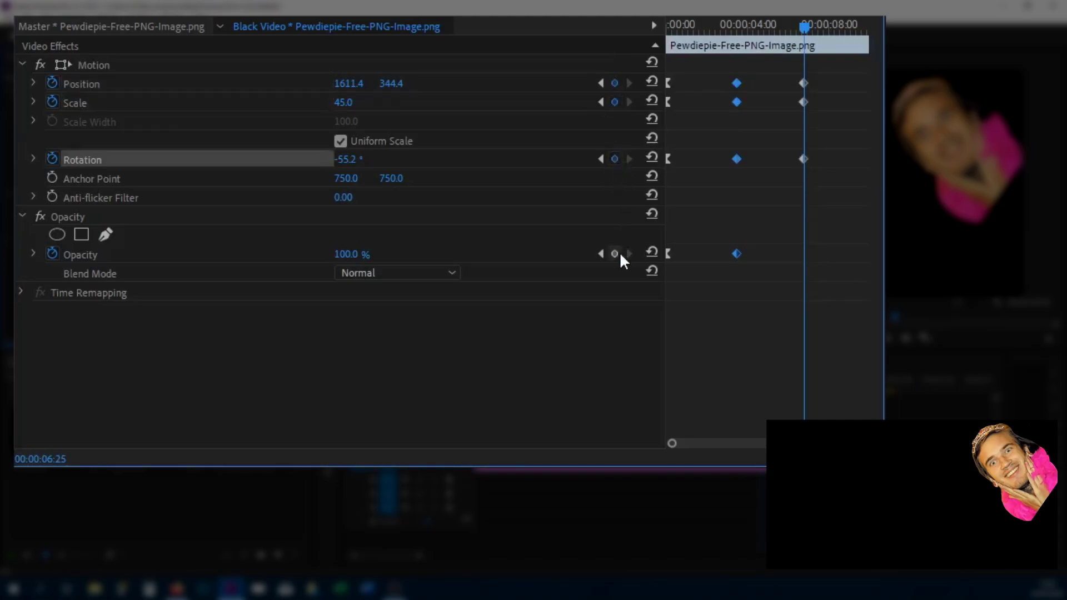
pyautogui.click(617, 254)
# - Copy the four keyframes at the clip start, paste them at 00:00:09:02, and move the pasted keyframes to the clip's end
pyautogui.moveTo(810, 27); pyautogui.dragTo(865, 60)
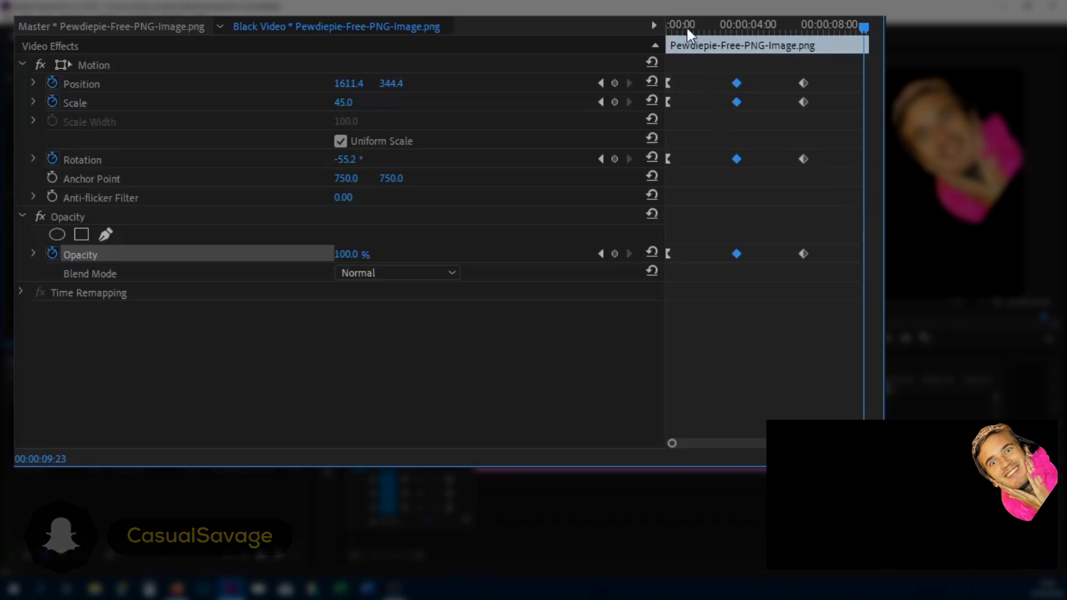
pyautogui.moveTo(686, 25); pyautogui.dragTo(679, 25)
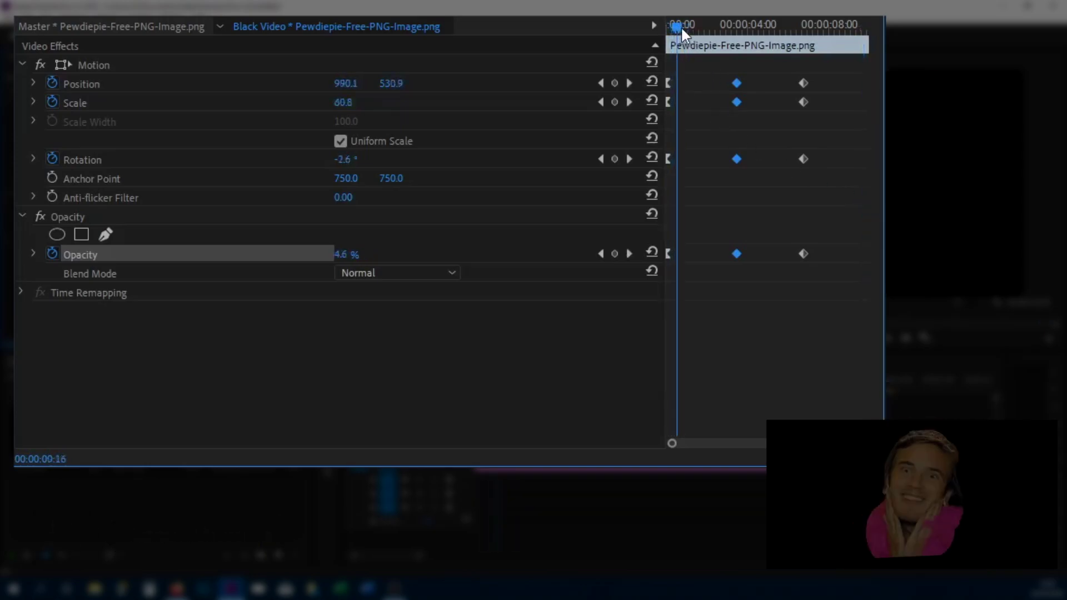
pyautogui.moveTo(682, 64); pyautogui.dragTo(631, 311)
pyautogui.moveTo(844, 22)
pyautogui.mouseDown()
pyautogui.moveTo(854, 22)
pyautogui.moveTo(845, 43)
pyautogui.mouseUp()
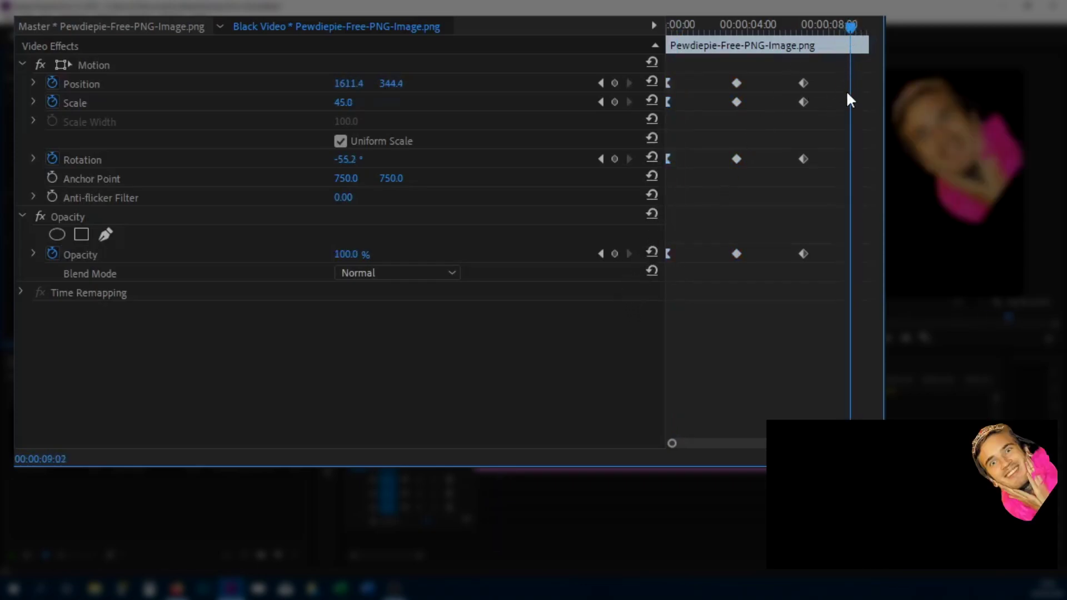
pyautogui.hotkey('ctrl', 'v')
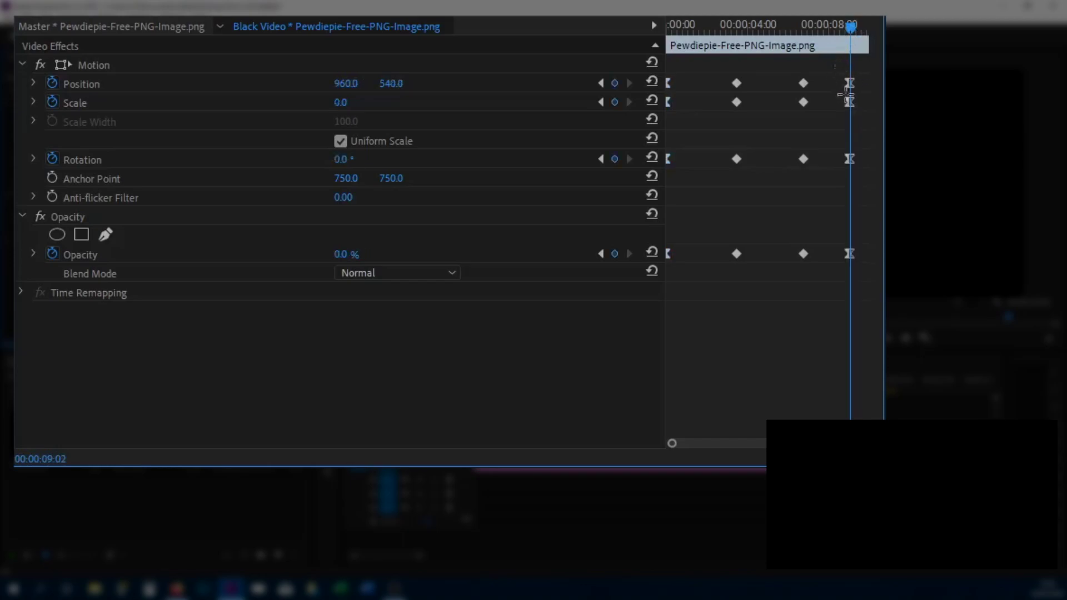
pyautogui.moveTo(849, 254); pyautogui.dragTo(876, 251)
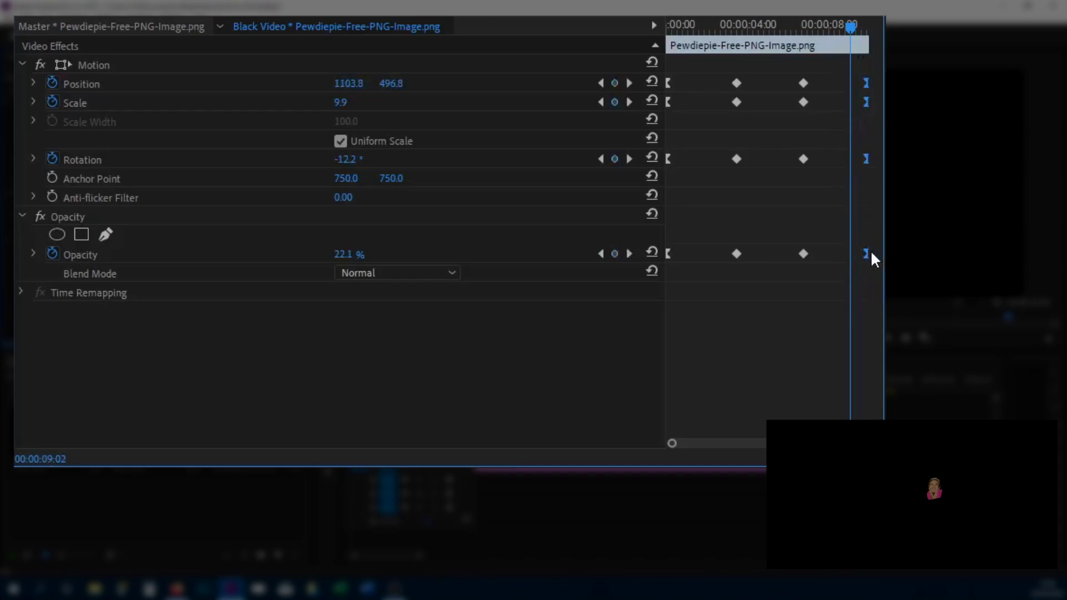
pyautogui.moveTo(692, 65); pyautogui.dragTo(662, 286)
pyautogui.rightClick(670, 255)
pyautogui.moveTo(774, 406)
pyautogui.click(749, 233)
# - Apply Ease In to the four keyframes at the clip's end and play the whole animation from the start
pyautogui.moveTo(861, 72); pyautogui.dragTo(874, 317)
pyautogui.rightClick(862, 254)
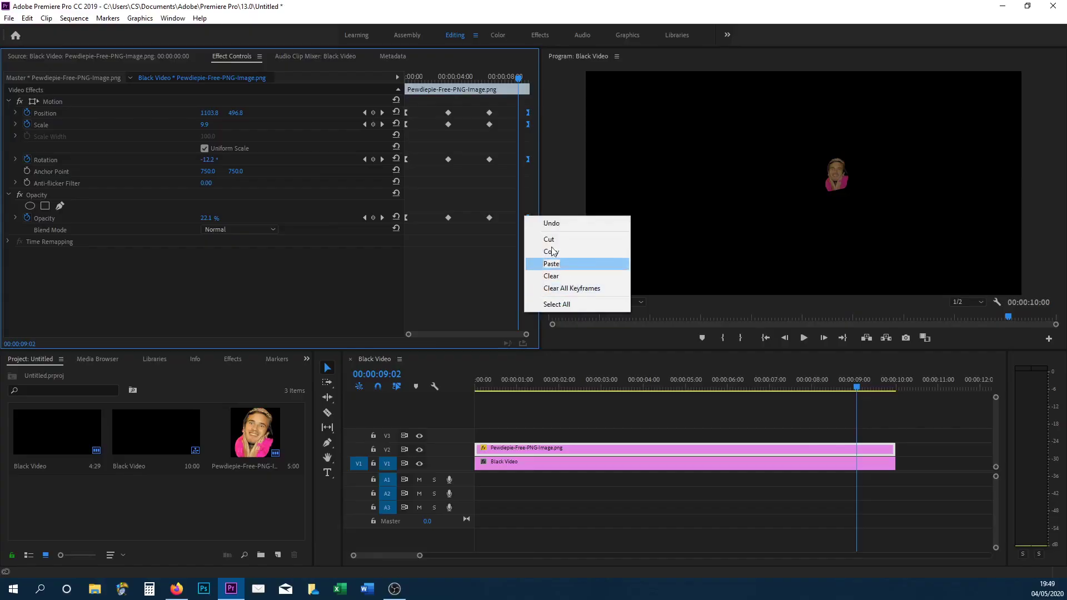
pyautogui.rightClick(528, 159)
pyautogui.moveTo(580, 250)
pyautogui.click(672, 315)
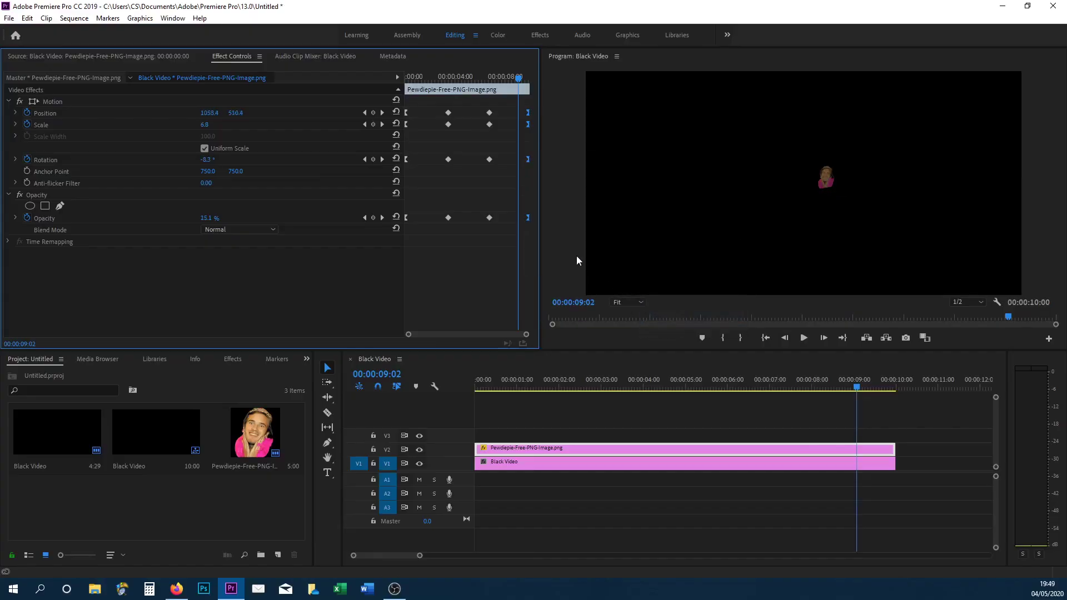
pyautogui.press('Home')
pyautogui.press('space')
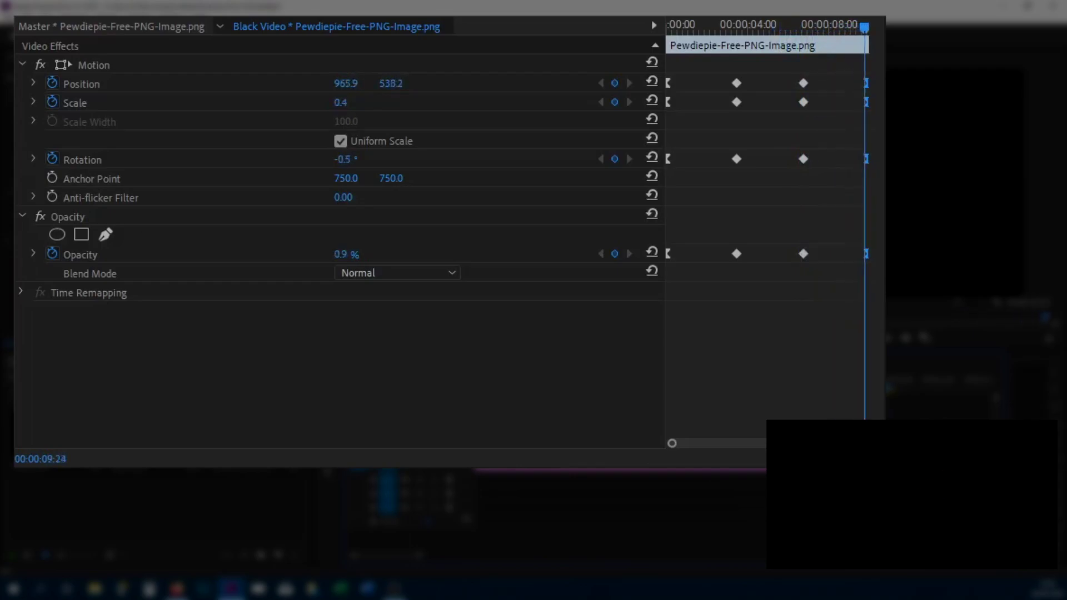
# - Apply Bezier temporal interpolation to the middle keyframes of all four properties and play the animation from the start
pyautogui.click(738, 26)
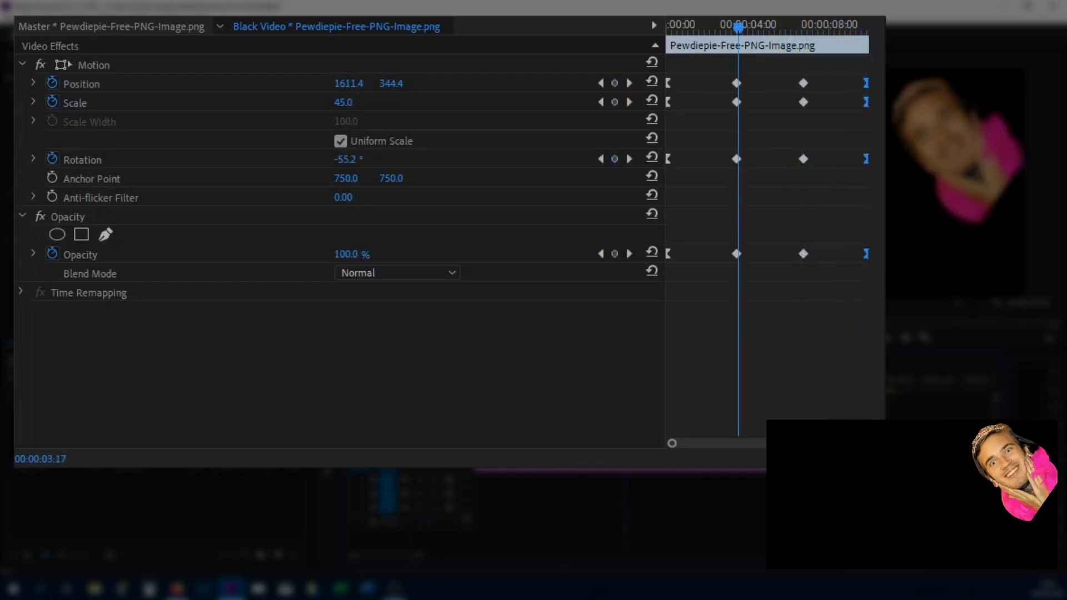
pyautogui.moveTo(723, 58); pyautogui.dragTo(818, 304)
pyautogui.rightClick(803, 254)
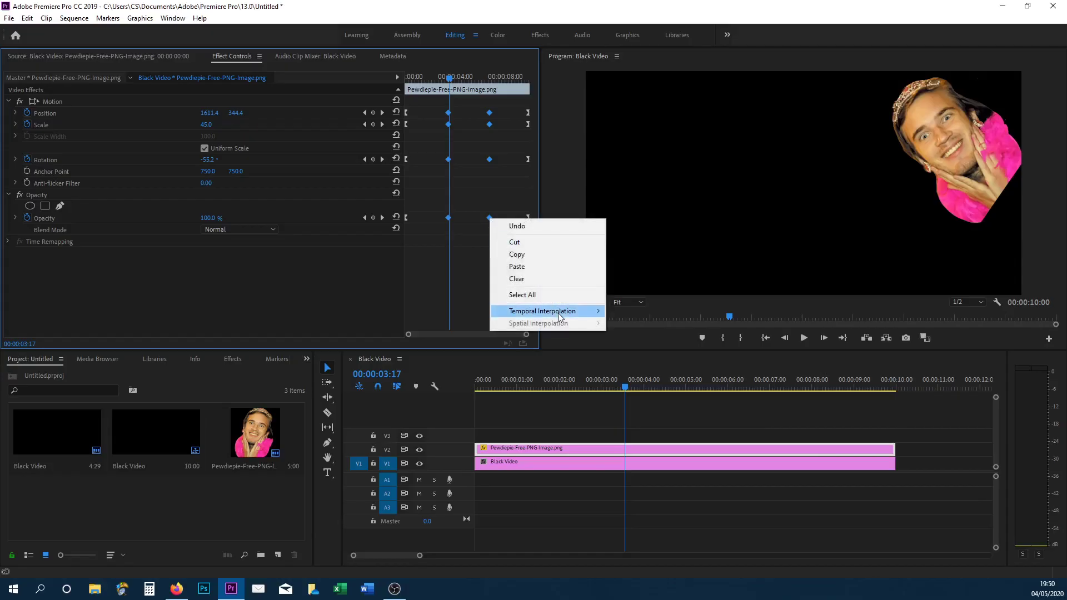
pyautogui.moveTo(559, 316)
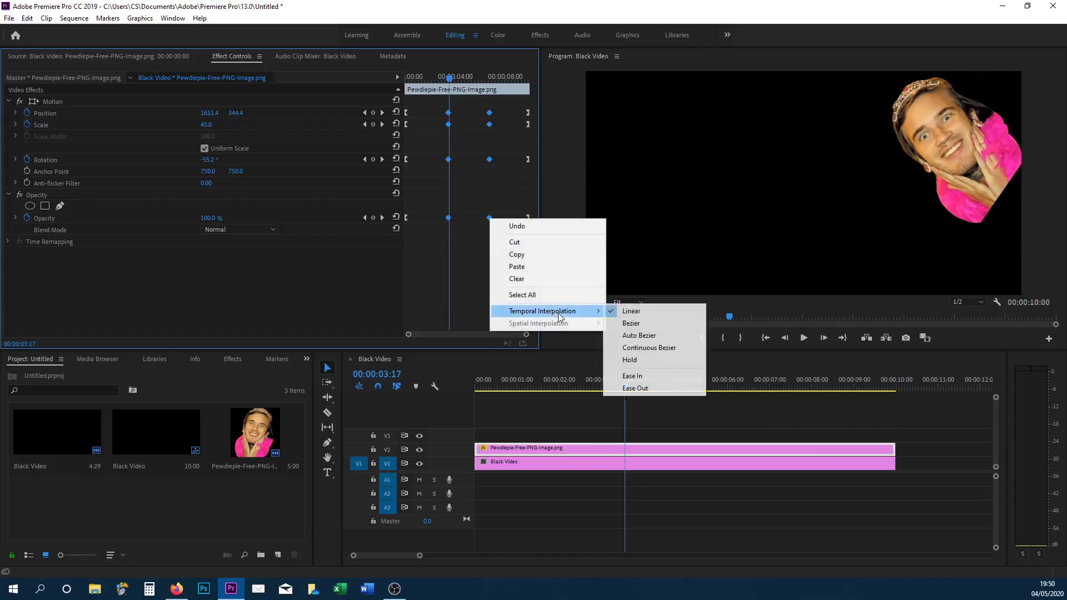
pyautogui.click(632, 325)
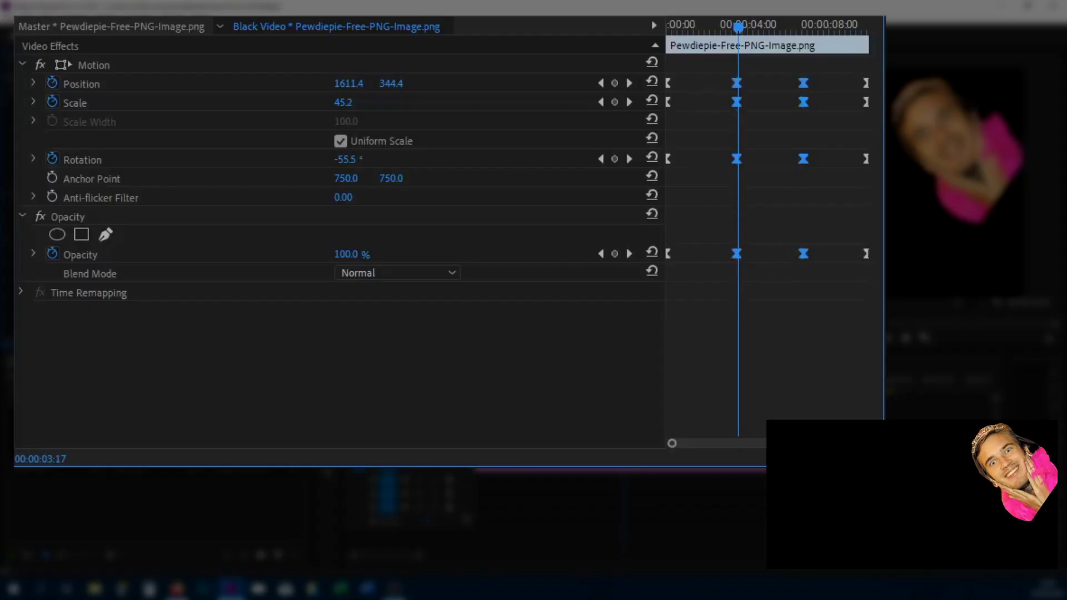
pyautogui.press('Home')
pyautogui.press('space')
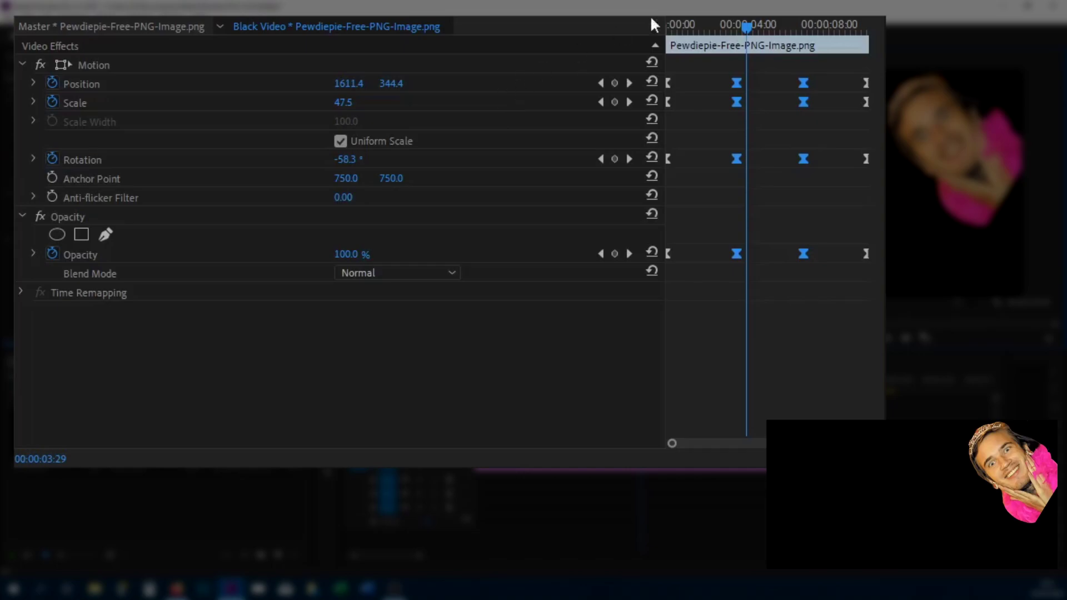
# - Delete all Position, Scale, Rotation and Opacity keyframes from the image clip
pyautogui.moveTo(722, 58); pyautogui.dragTo(869, 362)
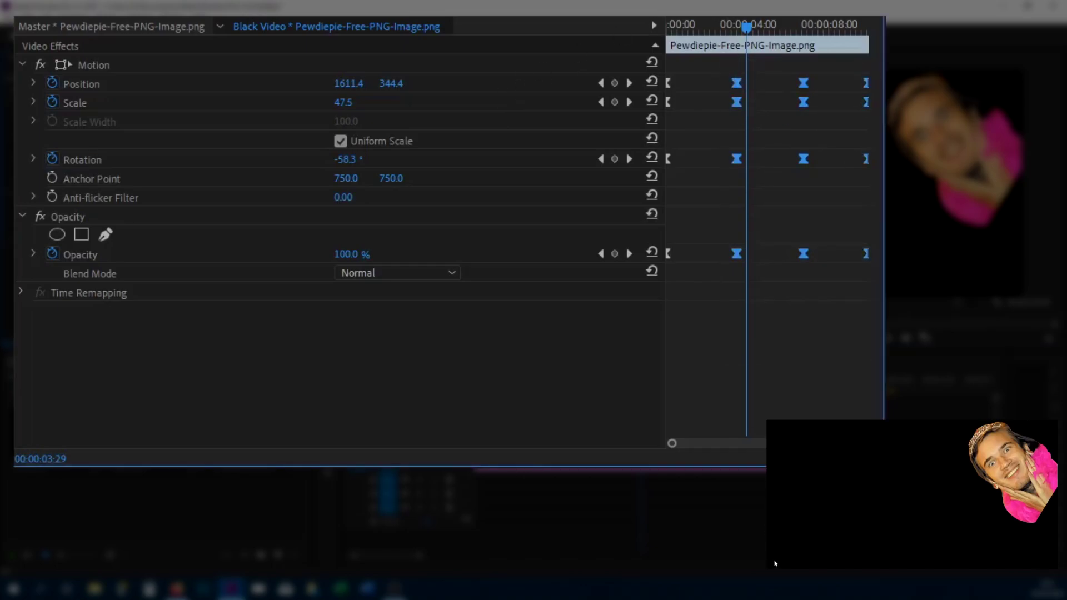
pyautogui.press('Delete')
pyautogui.moveTo(702, 289); pyautogui.dragTo(646, 153)
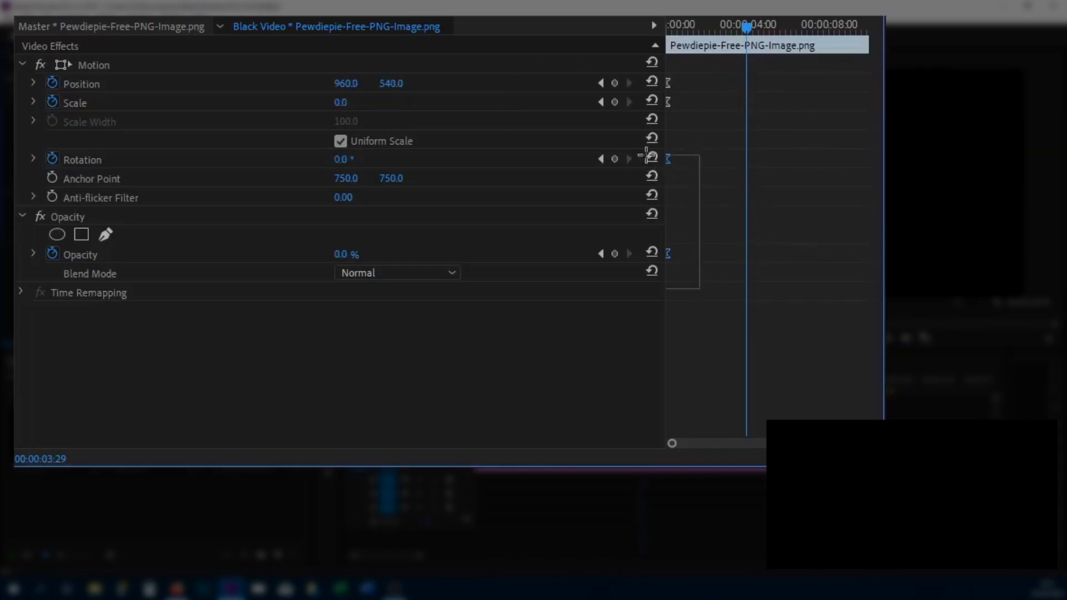
pyautogui.press('Delete')
# - At the clip start, keyframe Scale at 20.0 and Position with the image placed at about 191.0, 548.0
pyautogui.press('Home')
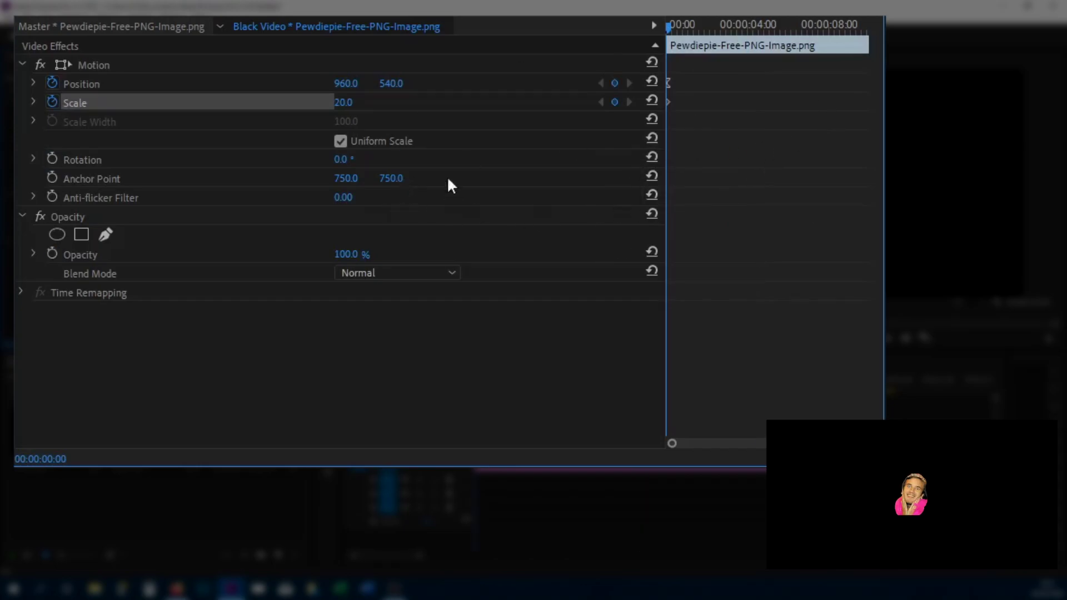
pyautogui.click(65, 64)
pyautogui.moveTo(907, 506); pyautogui.dragTo(791, 504)
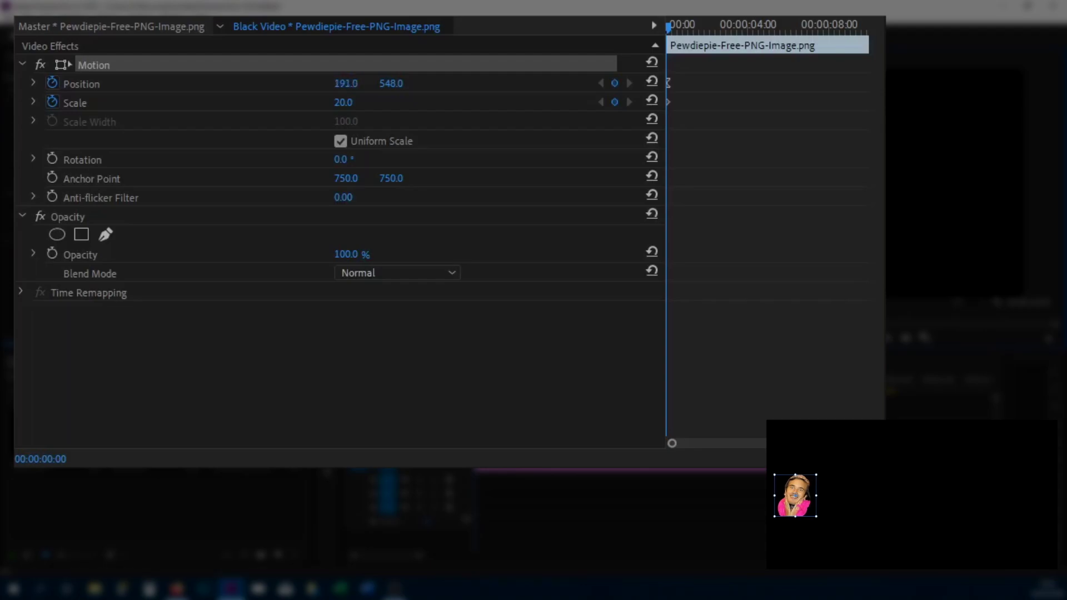
# - At 00:00:01:28, move the image to about 453.1, 550.7 and set its Scale to about 29.5
pyautogui.click(705, 26)
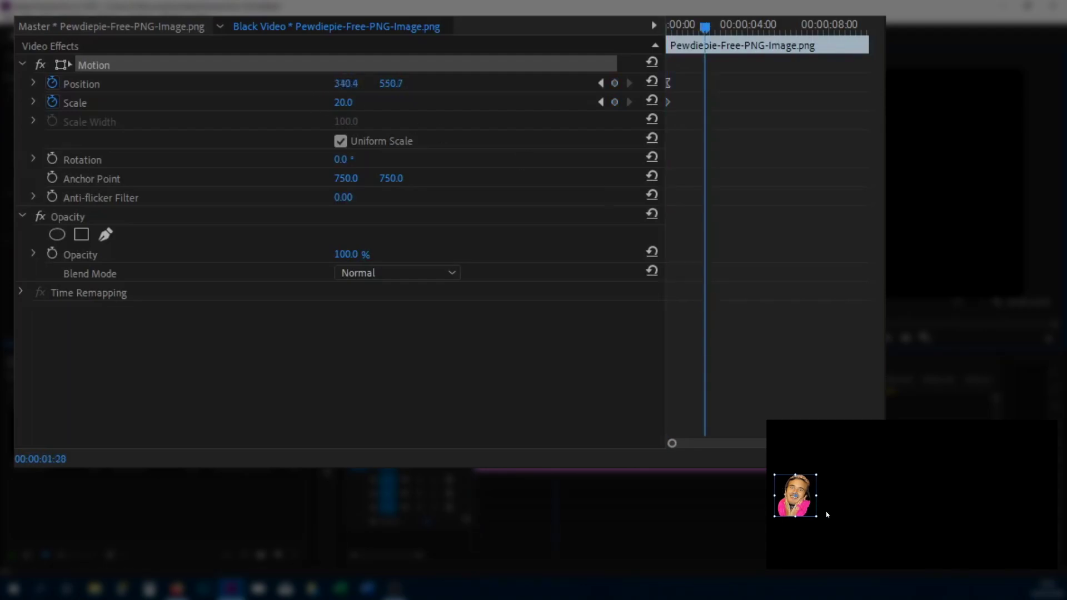
pyautogui.moveTo(809, 503); pyautogui.dragTo(848, 503)
pyautogui.click(118, 69)
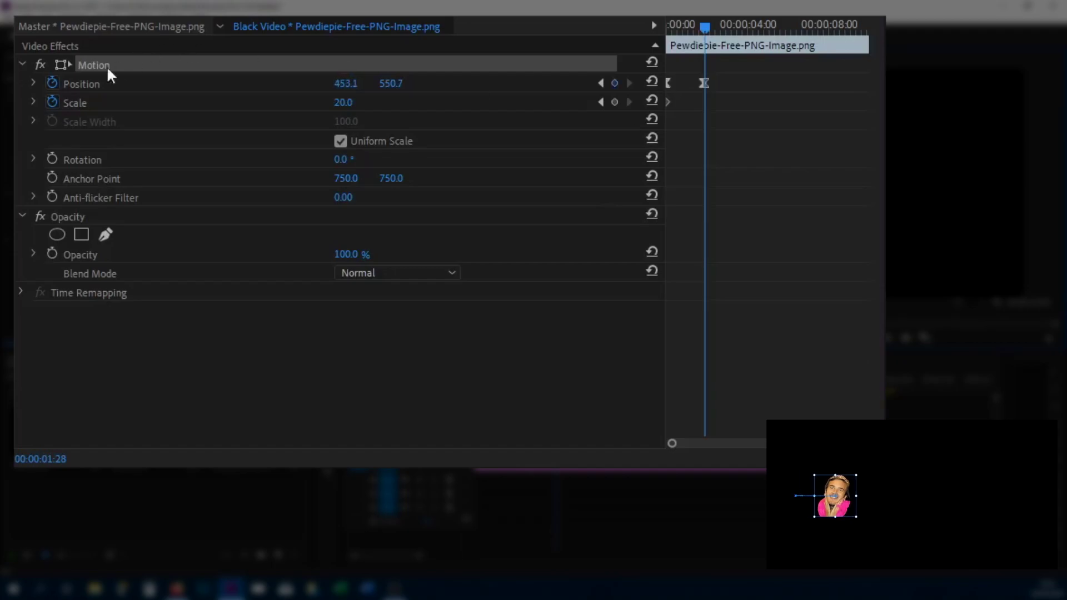
pyautogui.click(33, 102)
pyautogui.moveTo(102, 148); pyautogui.dragTo(127, 148)
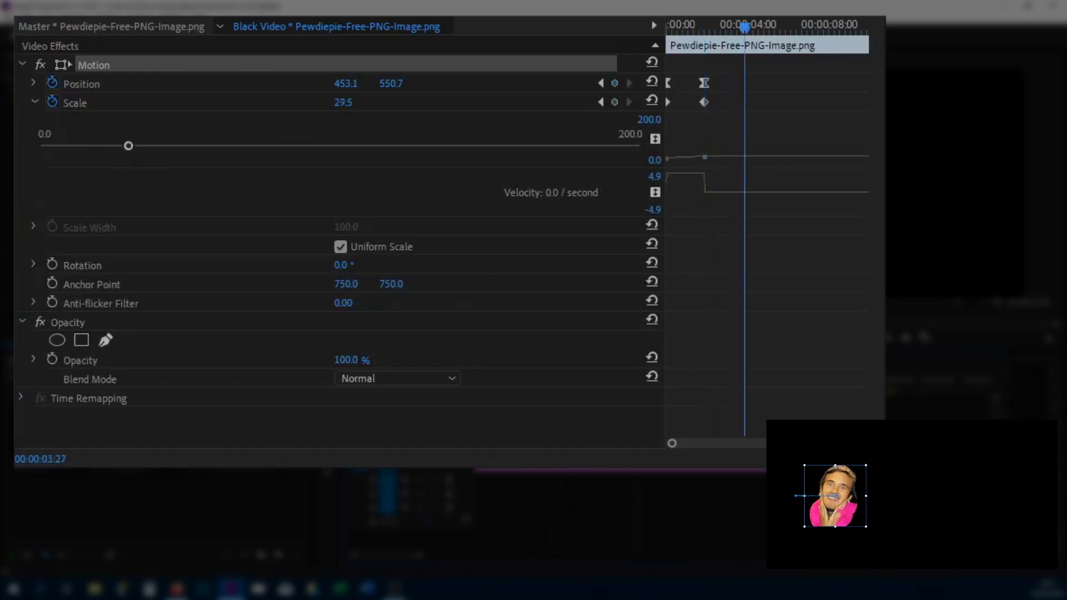
# - Move the image further right with Scale about 56.8 at 00:00:03:27, and to about 920.8, 556.1 with Scale 80.0 at 00:00:06:00
pyautogui.moveTo(828, 519); pyautogui.dragTo(859, 519)
pyautogui.moveTo(167, 146); pyautogui.dragTo(211, 148)
pyautogui.click(788, 27)
pyautogui.moveTo(897, 540); pyautogui.dragTo(911, 540)
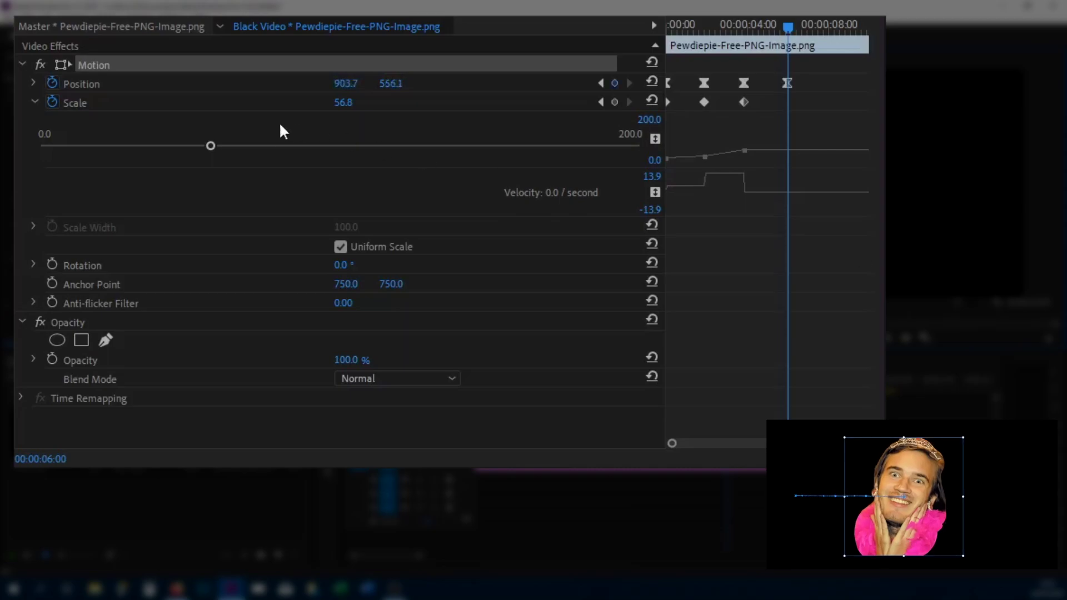
pyautogui.click(281, 146)
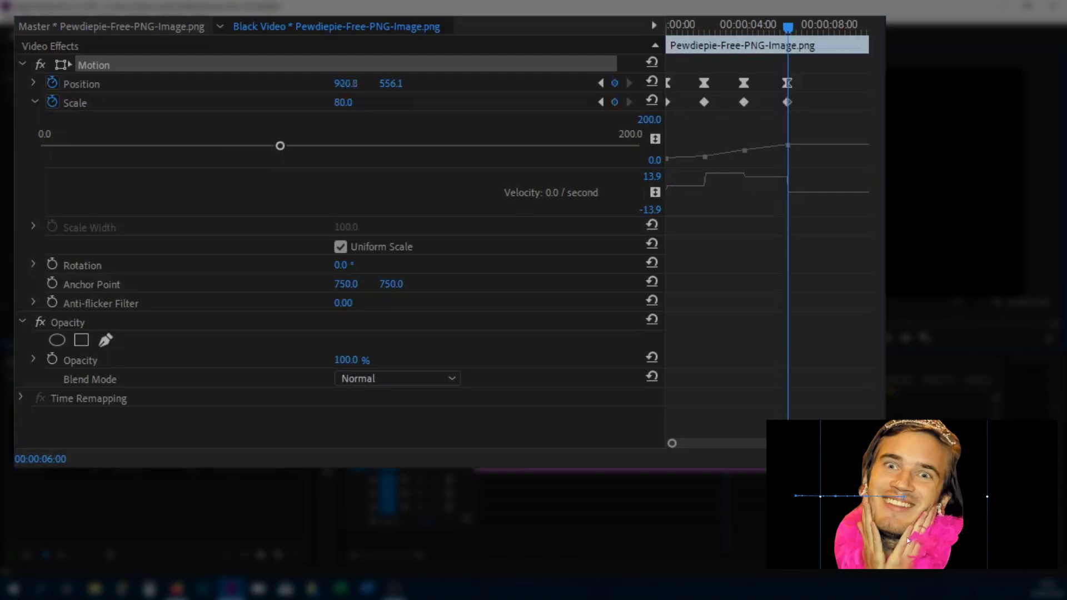
# - Keyframe the image at about 1327.3, 564.1 near 8 seconds, and at 1498.8, 558.8 with Scale 107.7 at 00:00:09:27
pyautogui.moveTo(881, 535); pyautogui.dragTo(923, 536)
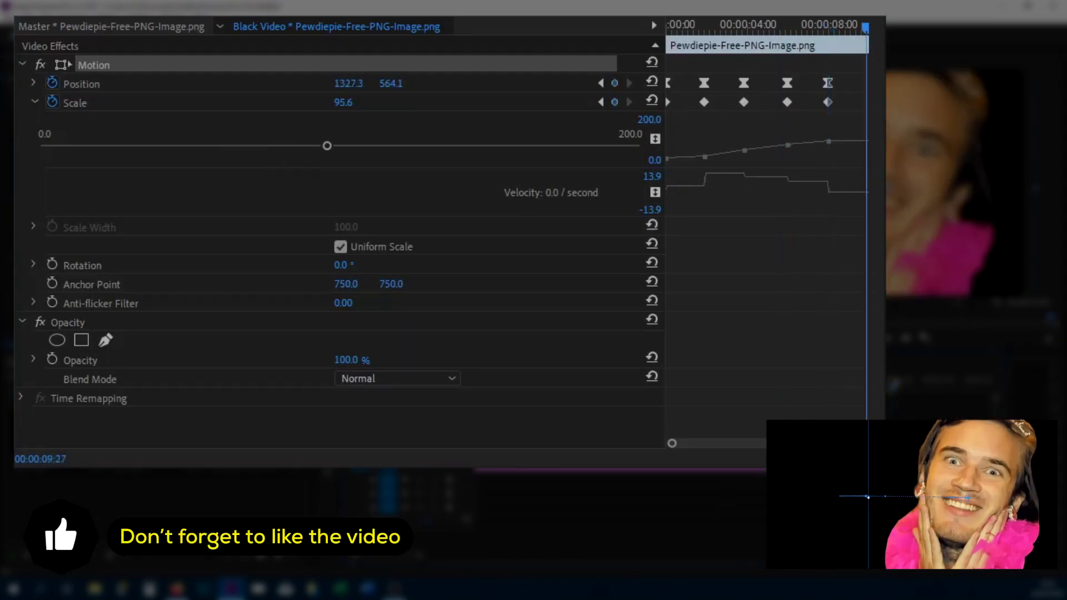
pyautogui.moveTo(326, 146); pyautogui.dragTo(363, 146)
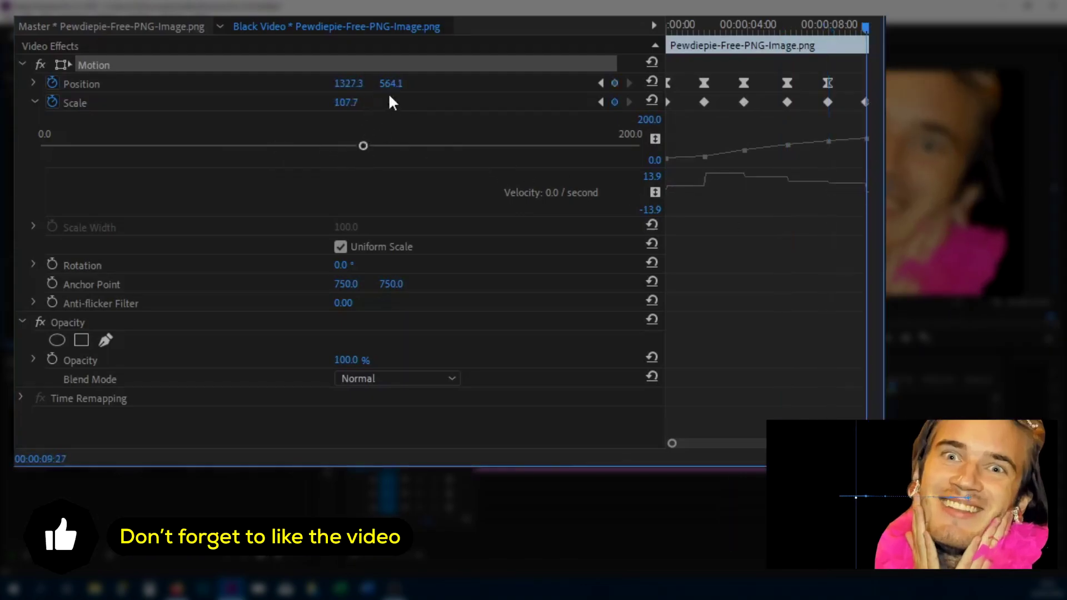
pyautogui.moveTo(958, 521); pyautogui.dragTo(984, 520)
# - Apply Hold temporal interpolation to the four middle Position keyframes
pyautogui.click(686, 105)
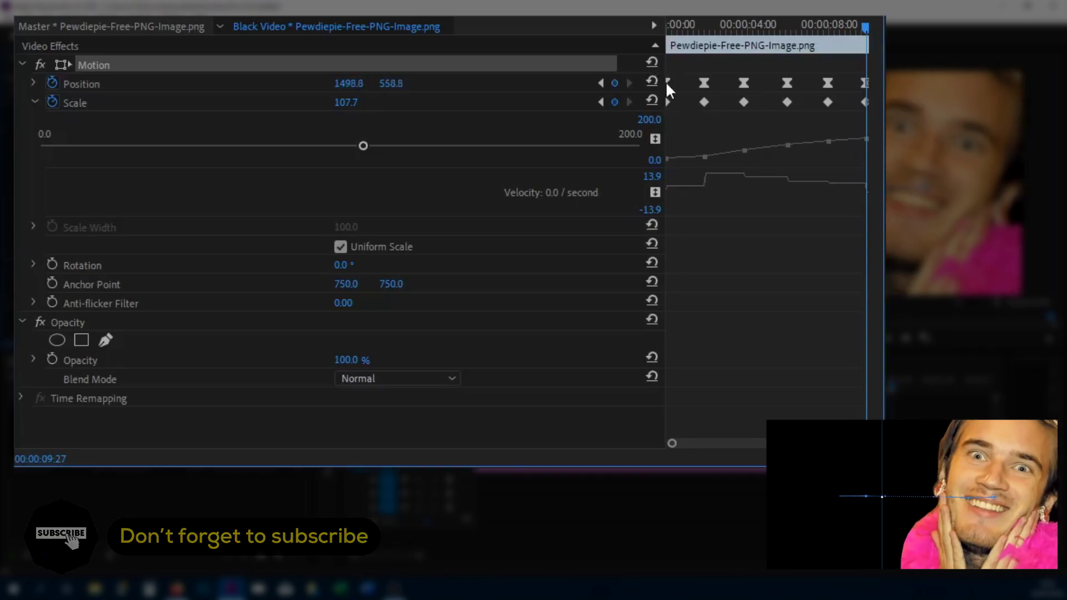
pyautogui.moveTo(853, 53); pyautogui.dragTo(723, 151)
pyautogui.click(861, 75)
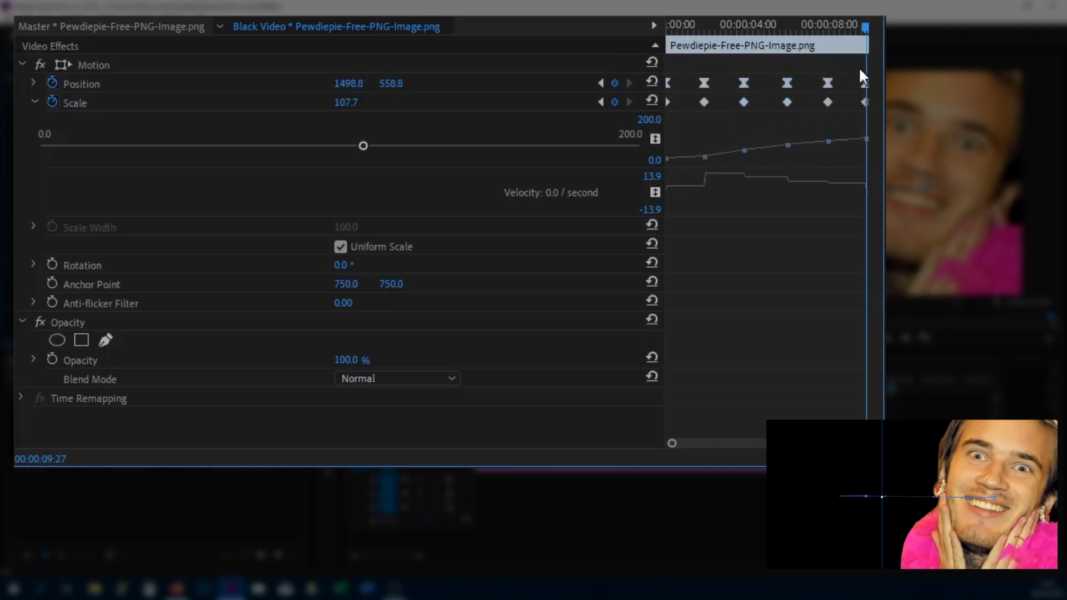
pyautogui.moveTo(698, 76)
pyautogui.mouseDown()
pyautogui.moveTo(702, 86)
pyautogui.moveTo(755, 87)
pyautogui.mouseUp()
pyautogui.keyDown('shift'); pyautogui.click(789, 83); pyautogui.keyUp('shift')
pyautogui.keyDown('shift'); pyautogui.click(831, 84); pyautogui.keyUp('shift')
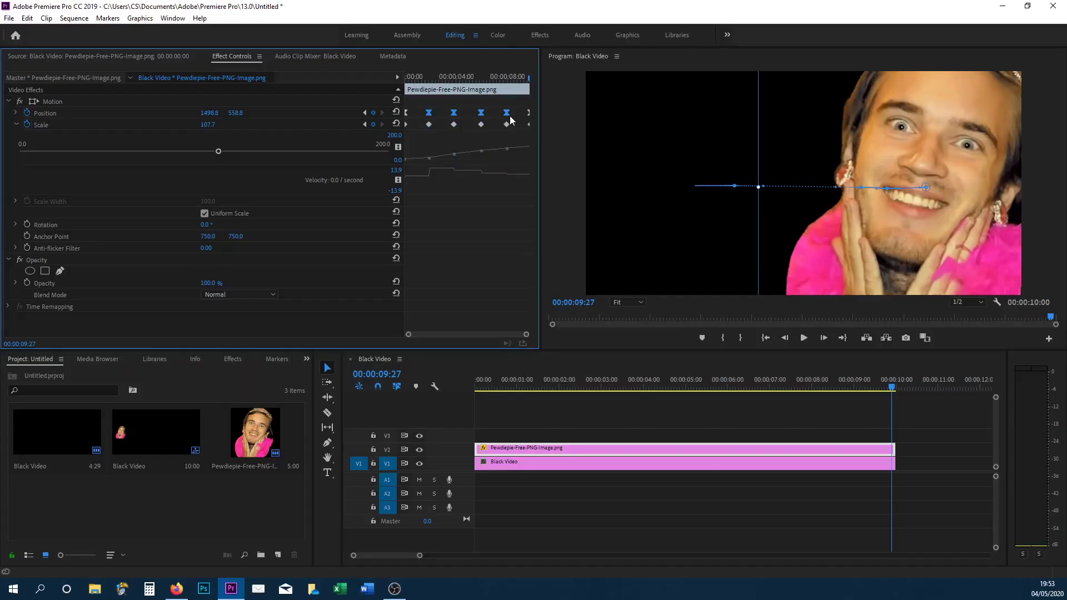
pyautogui.rightClick(507, 114)
pyautogui.moveTo(592, 206)
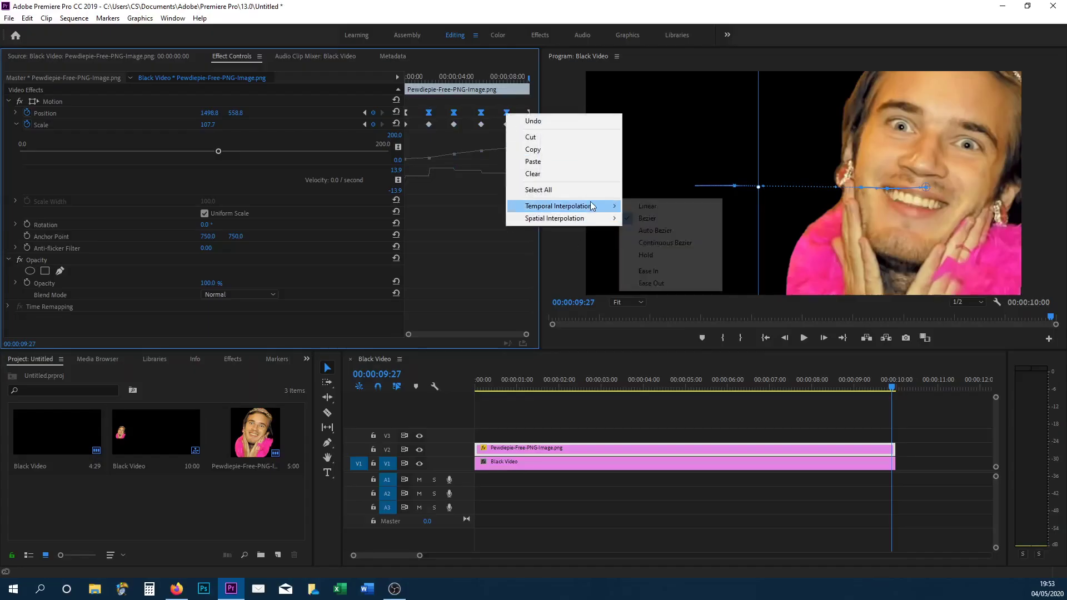
pyautogui.click(676, 255)
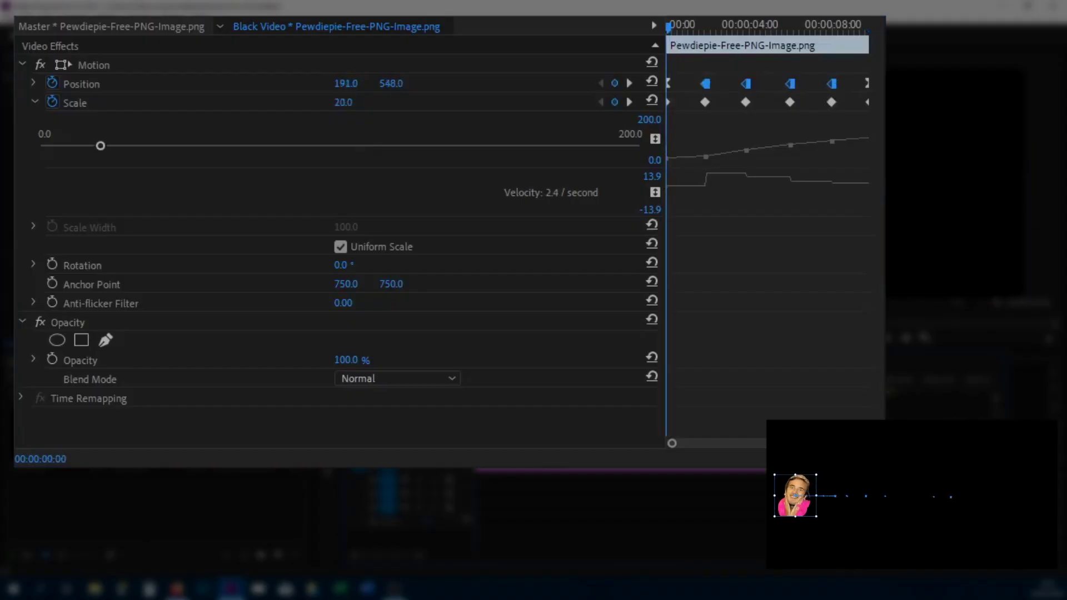
# - Play the animation from the start and inspect the held Position movement around the second keyframe
pyautogui.press('space')
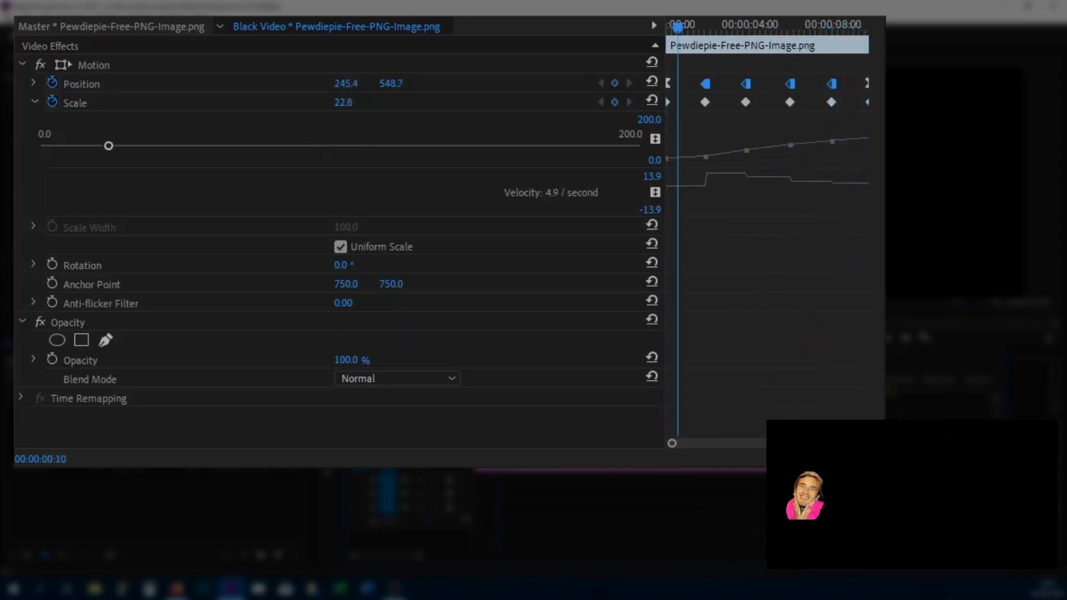
pyautogui.press('space')
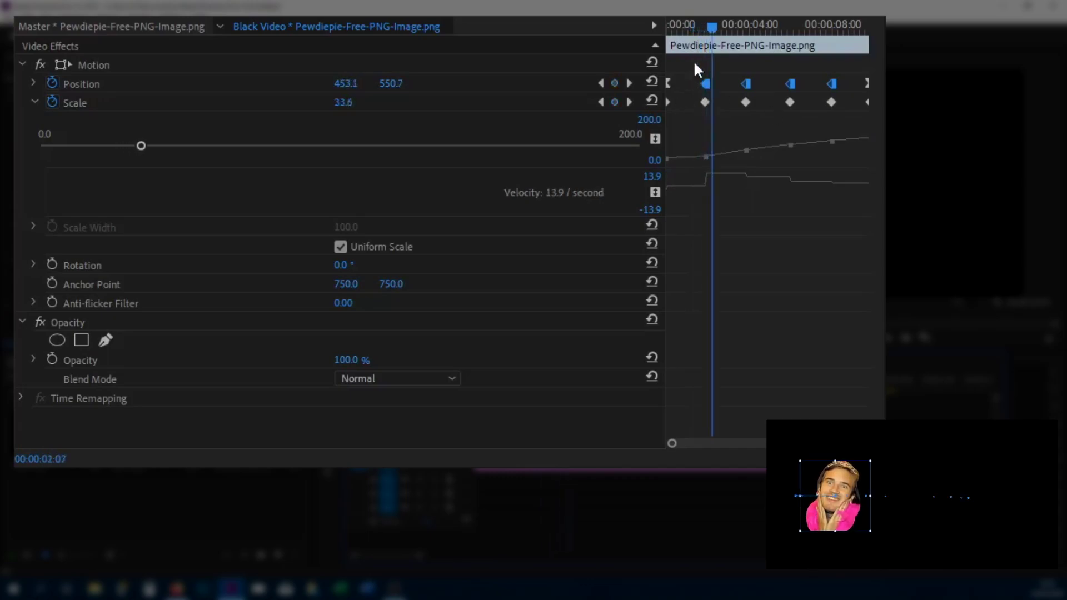
pyautogui.moveTo(711, 24)
pyautogui.mouseDown()
pyautogui.moveTo(667, 27)
pyautogui.moveTo(708, 32)
pyautogui.mouseUp()
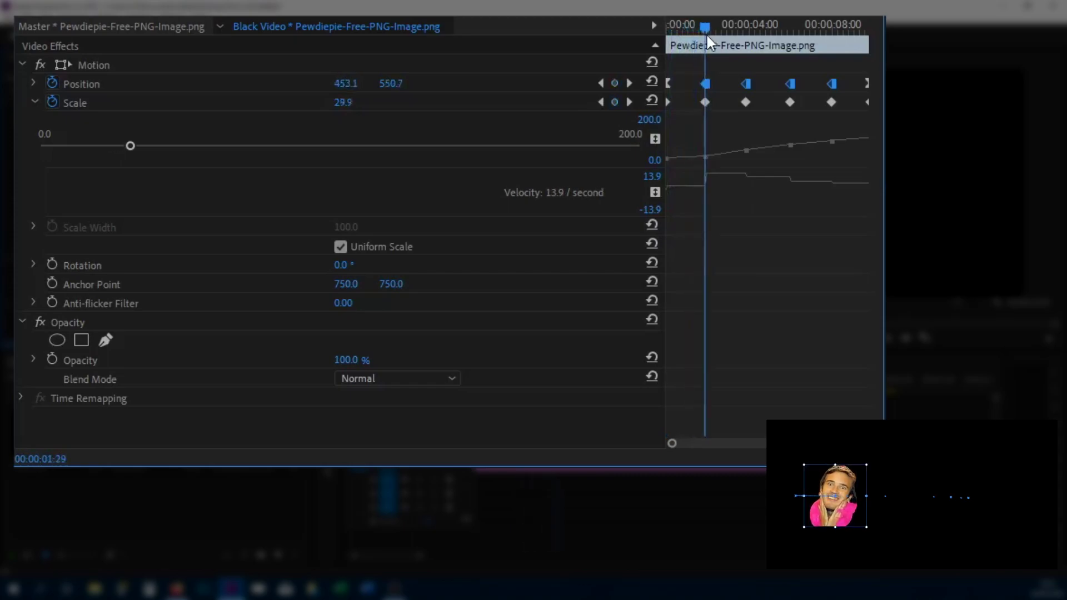
pyautogui.press('space')
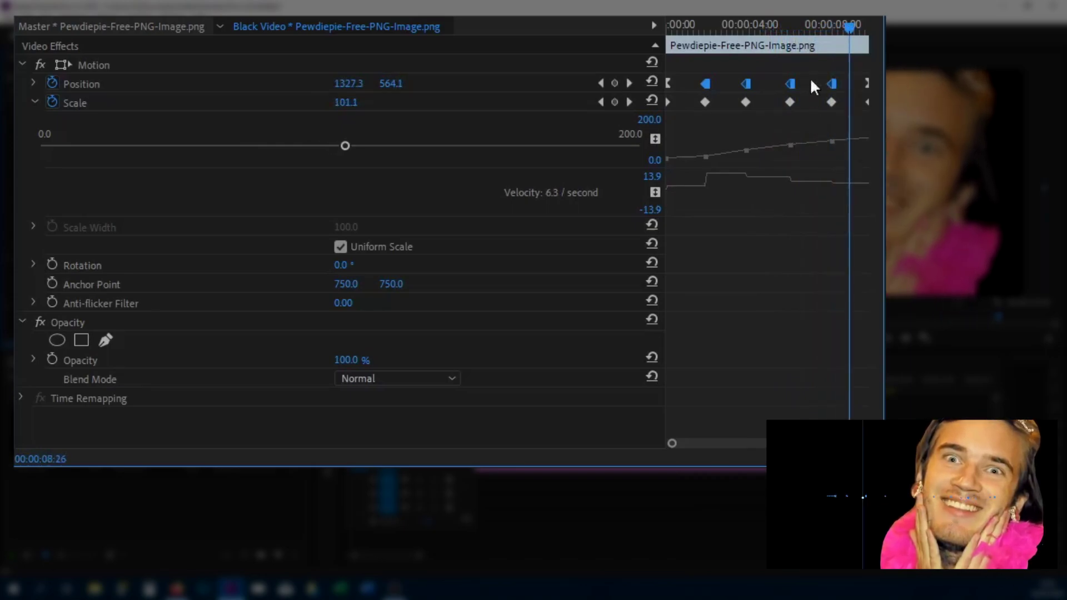
# - Apply Hold interpolation to the four middle Scale keyframes and play the animation from the start
pyautogui.moveTo(845, 21); pyautogui.dragTo(689, 22)
pyautogui.click(733, 134)
pyautogui.moveTo(758, 102); pyautogui.dragTo(839, 103)
pyautogui.rightClick(832, 102)
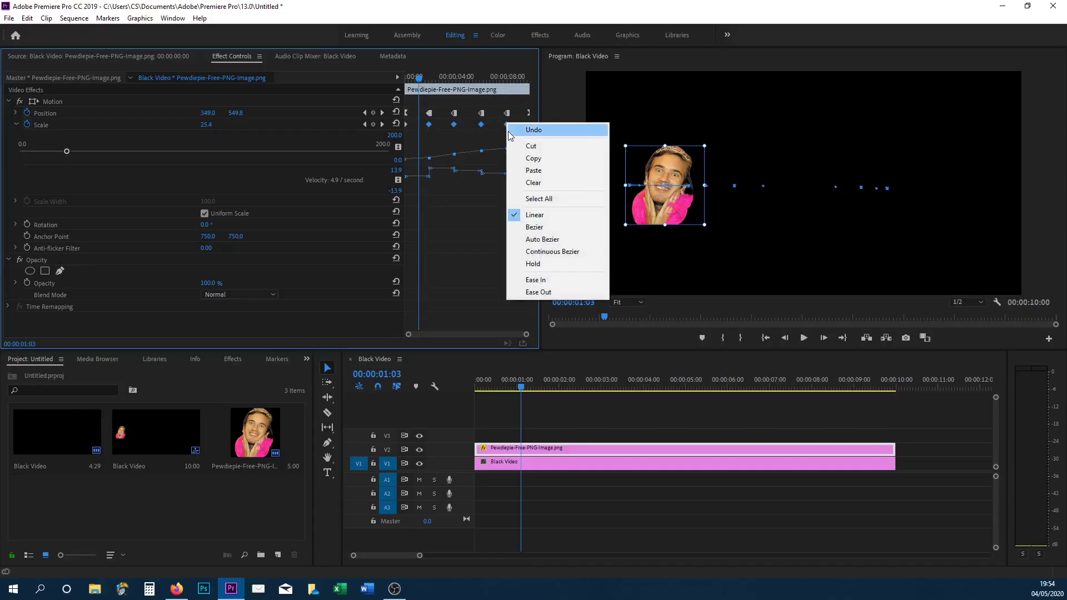
pyautogui.click(542, 264)
pyautogui.moveTo(512, 376); pyautogui.dragTo(476, 378)
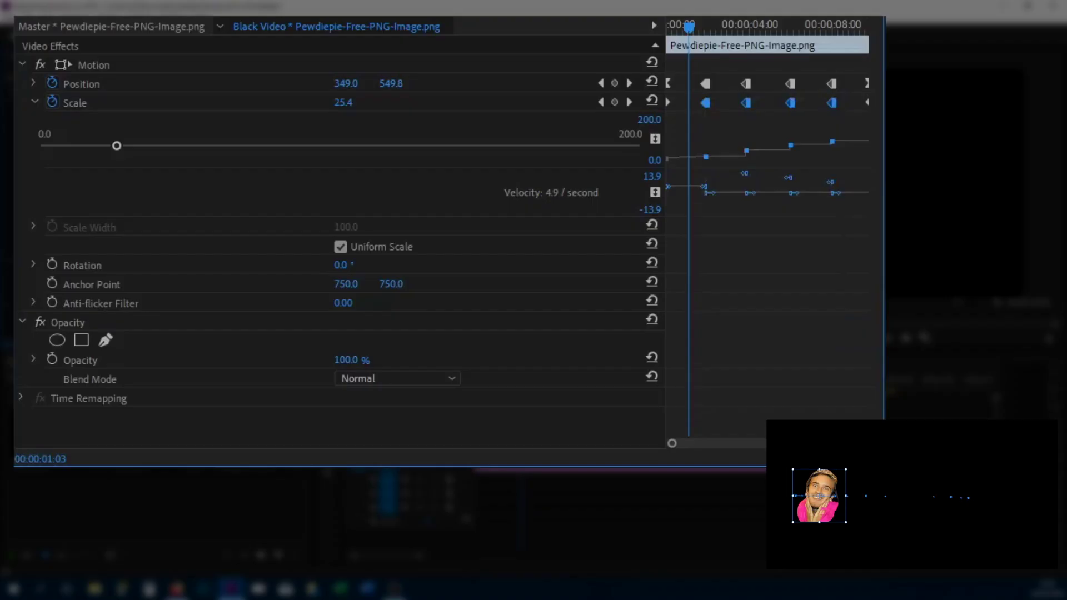
pyautogui.press('space')
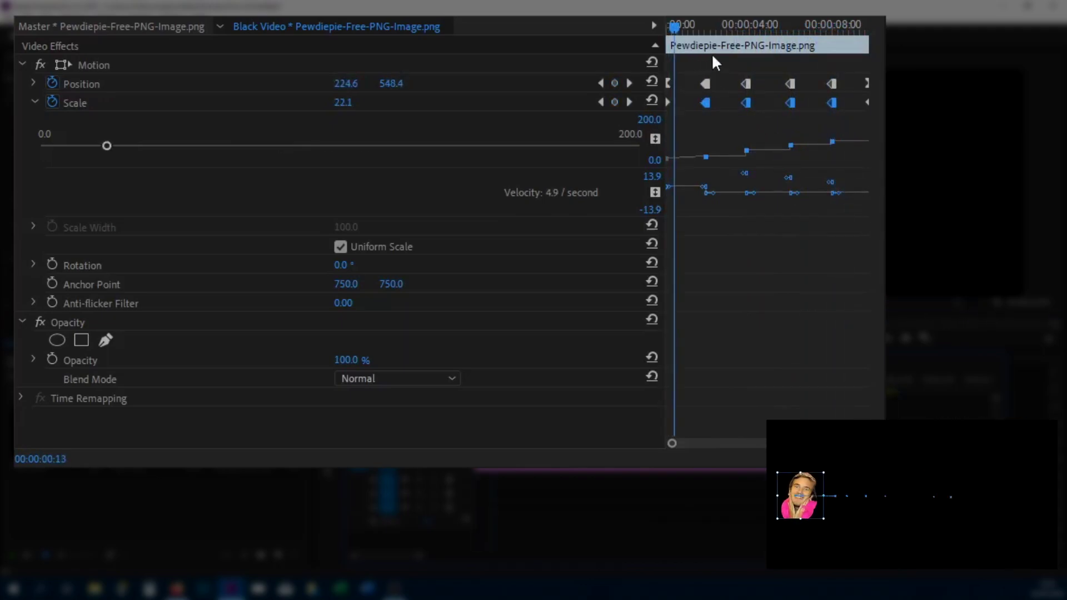
# - Move the Position and Scale keyframes closer together so they all sit within about the clip's first four seconds
pyautogui.click(705, 83)
pyautogui.moveTo(704, 85); pyautogui.dragTo(682, 87)
pyautogui.moveTo(746, 83); pyautogui.dragTo(704, 85)
pyautogui.click(791, 84)
pyautogui.moveTo(790, 83); pyautogui.dragTo(719, 85)
pyautogui.moveTo(831, 83); pyautogui.dragTo(734, 83)
pyautogui.click(752, 28)
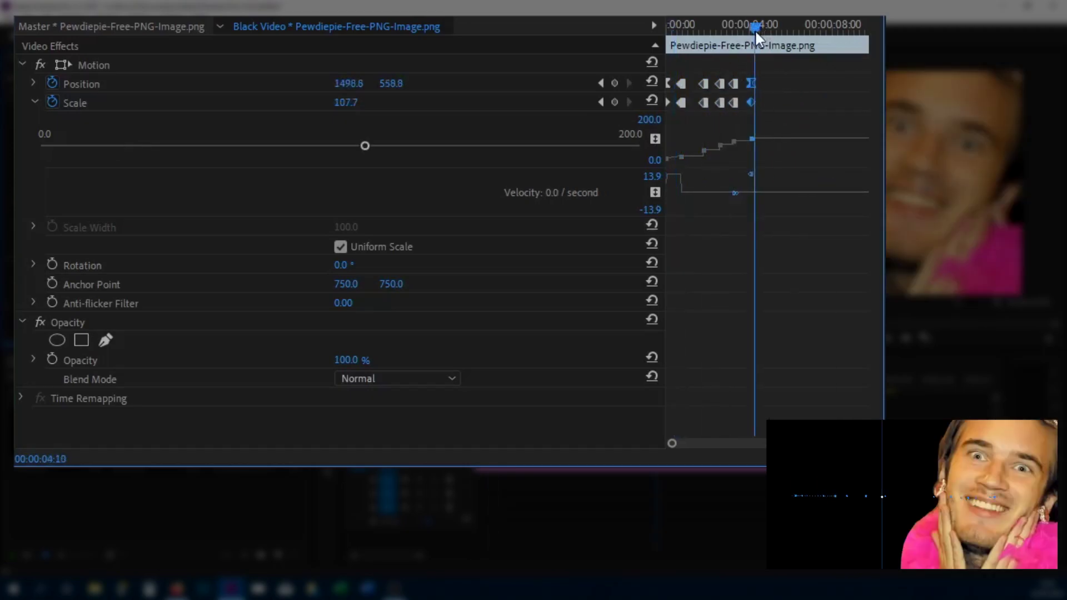
# - Play the shortened stepped animation from the start and return the playhead to 00:00:04:01
pyautogui.press('Home')
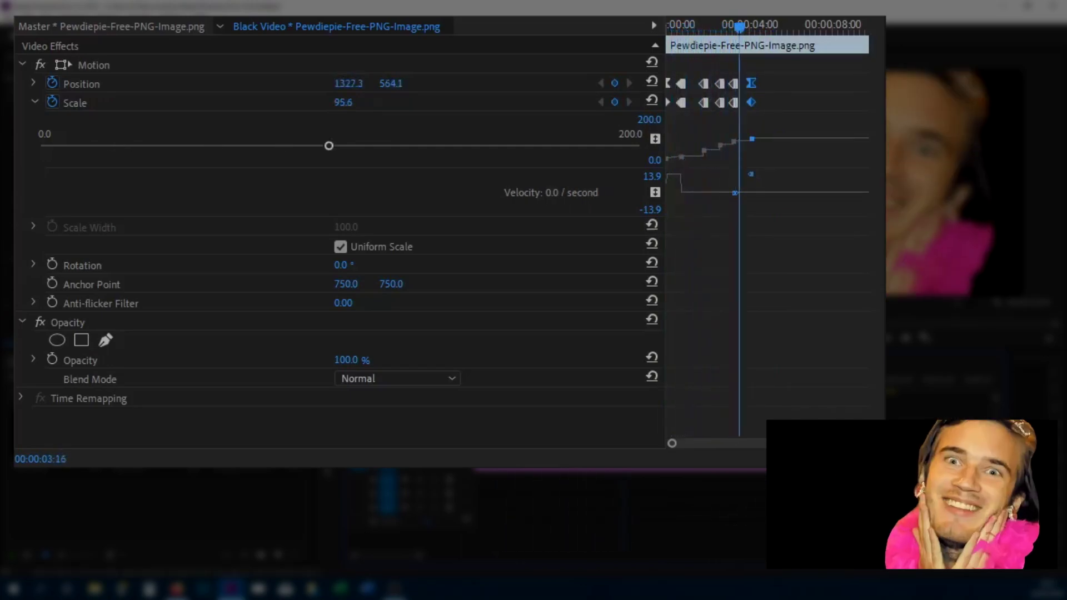
pyautogui.press('space')
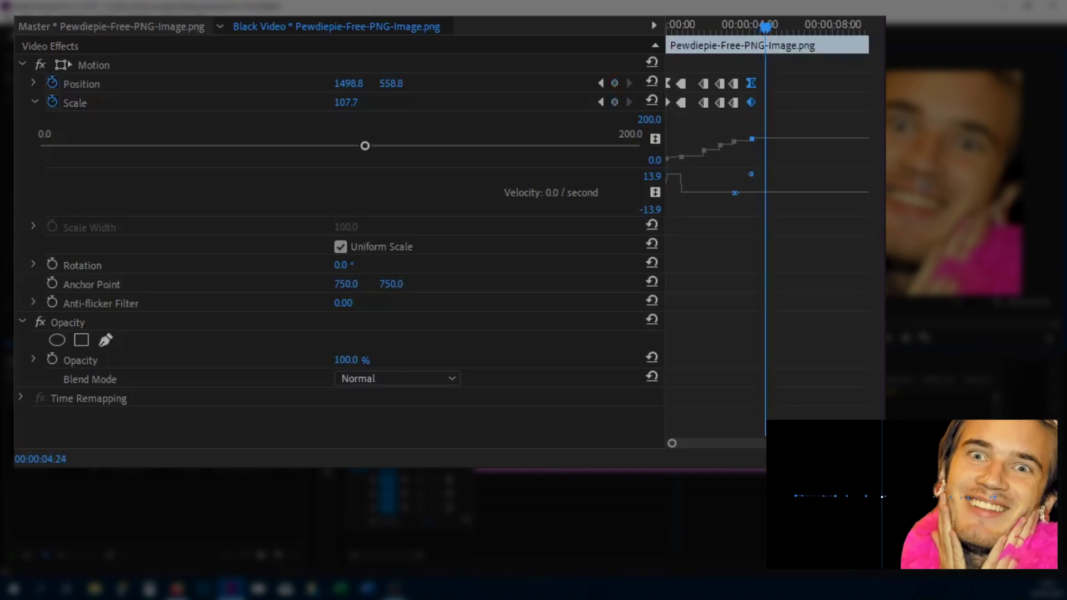
pyautogui.moveTo(763, 21); pyautogui.dragTo(749, 22)
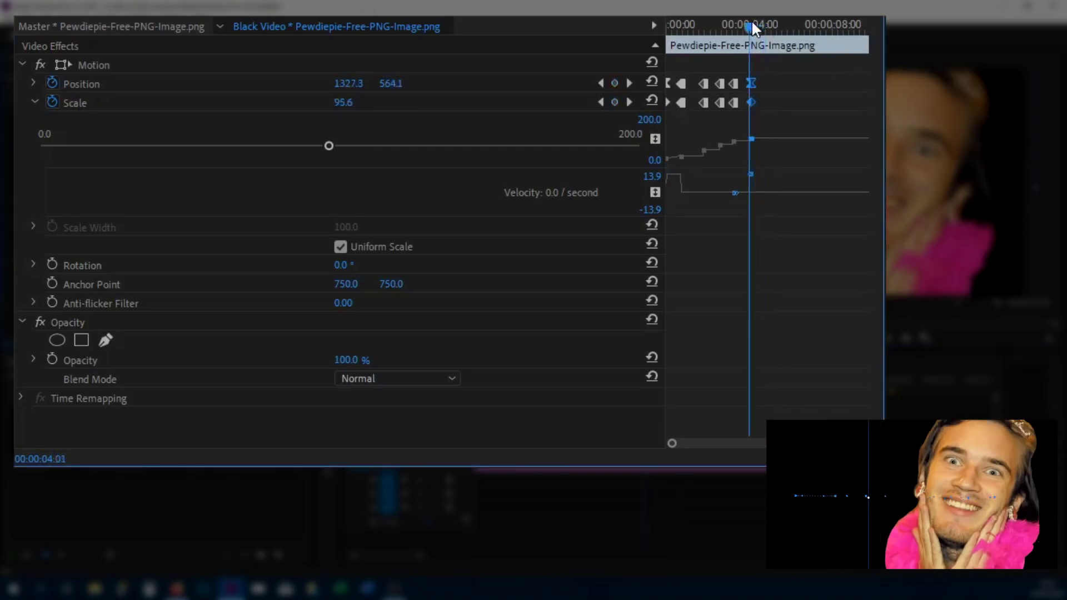